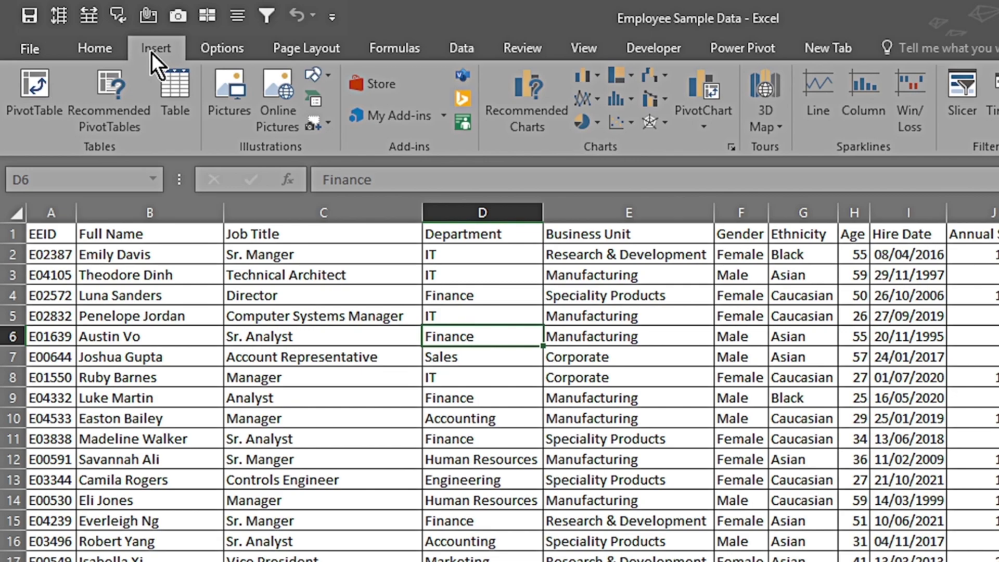
Create a PivotTable from 'Orignal Data'!$A$1:$M$1001 on a new worksheet and float the PivotTable field list beside the empty report.
click(36, 104)
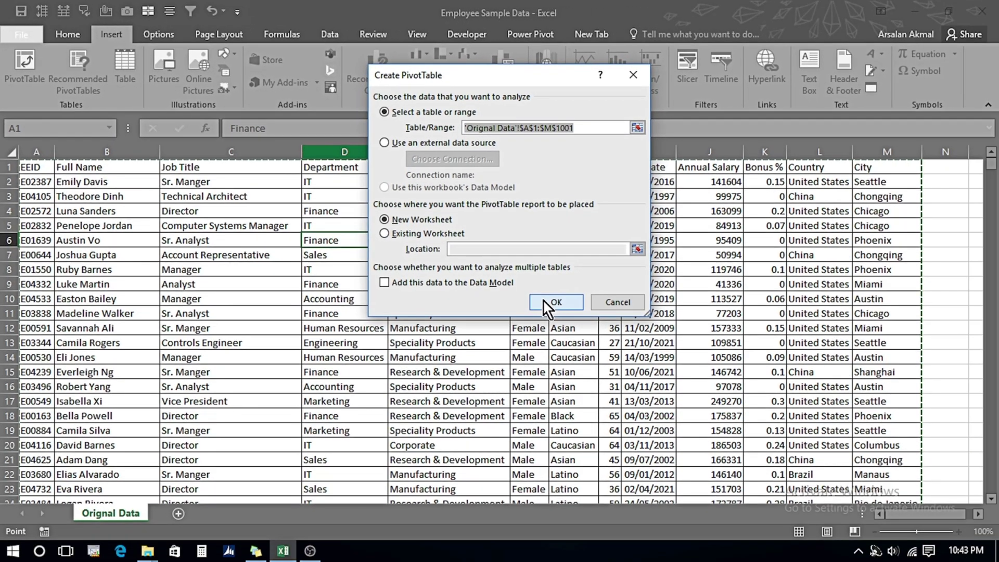
click(542, 299)
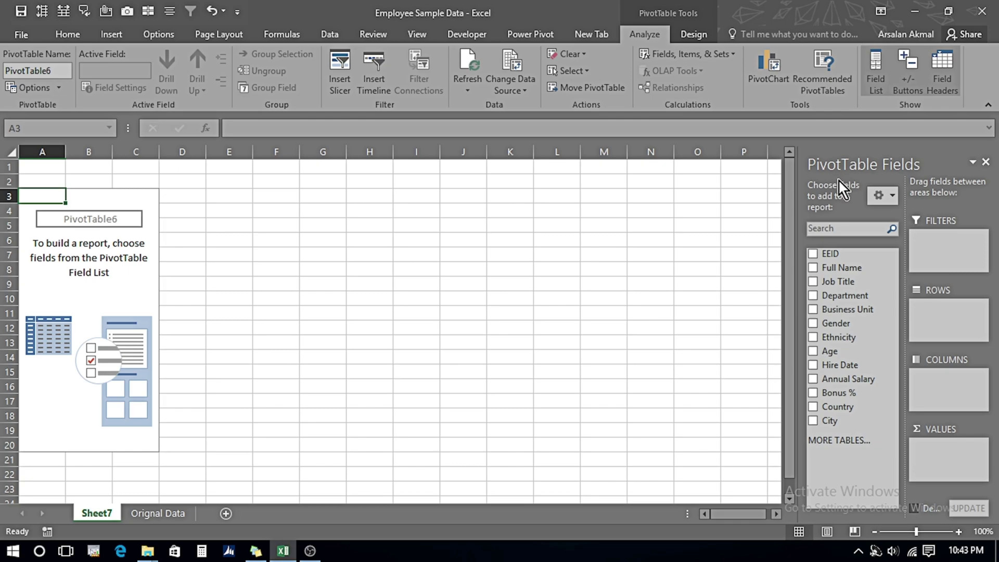
drag(831, 162, 433, 156)
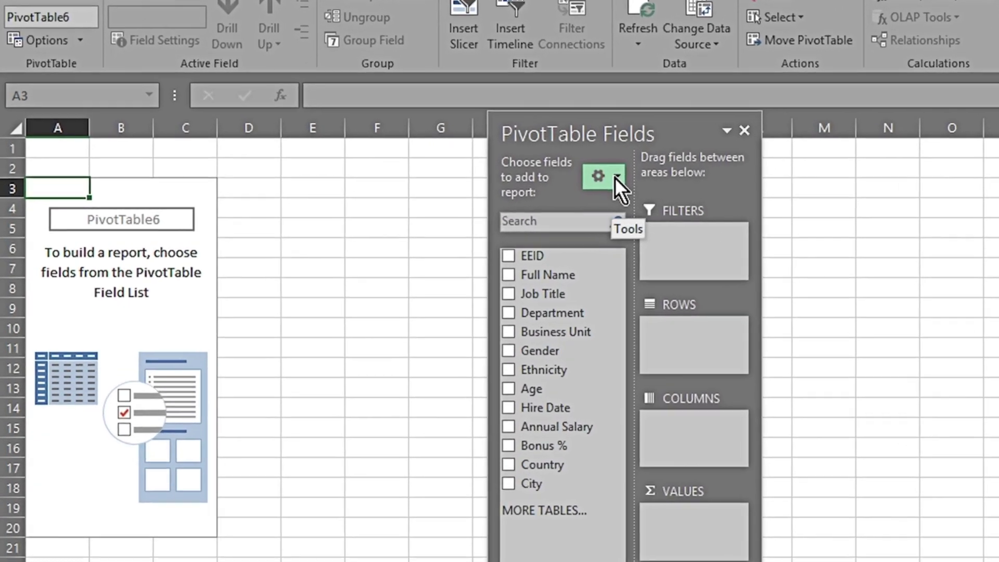
Try the stacked layout for the PivotTable field list and return it to the side-by-side layout.
click(455, 188)
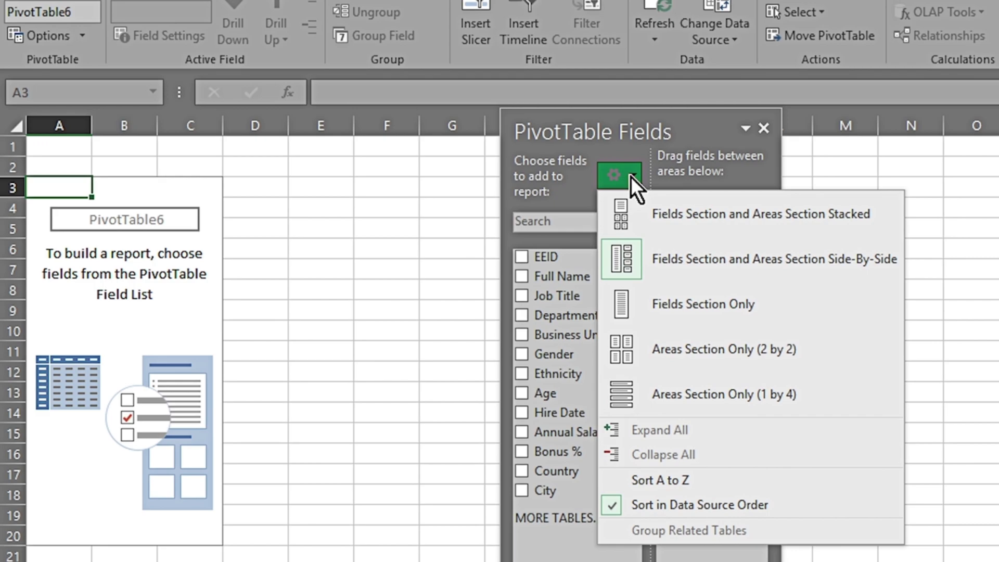
click(689, 221)
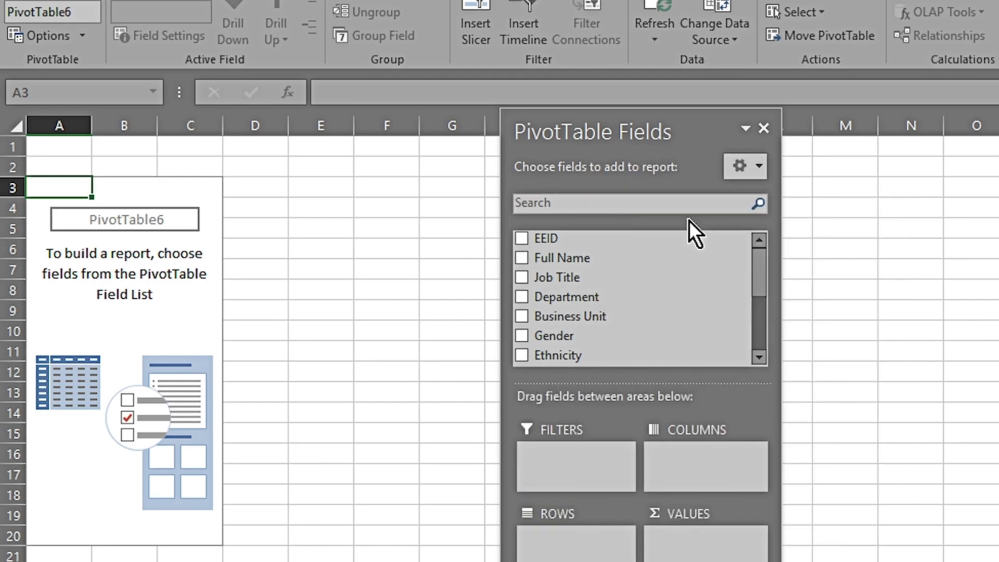
click(756, 169)
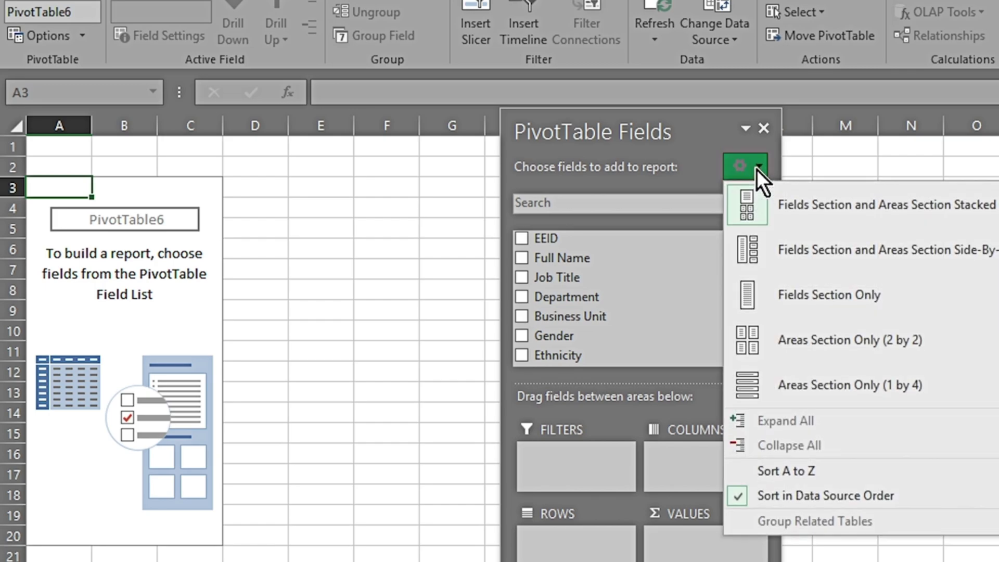
click(788, 254)
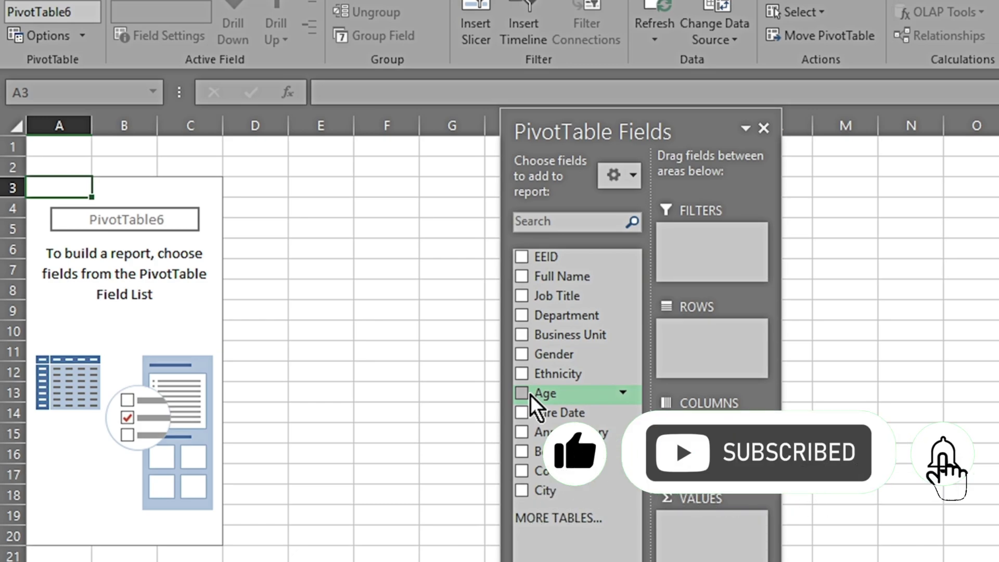
Sort the field list A to Z and place Business Unit in Filters, Department in Rows and Annual Salary in Values.
click(631, 174)
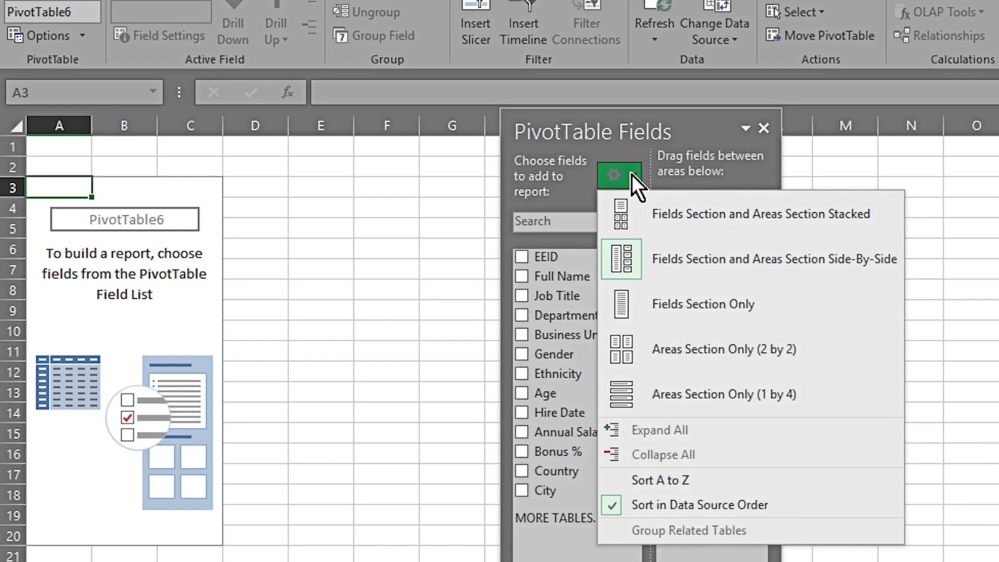
click(658, 480)
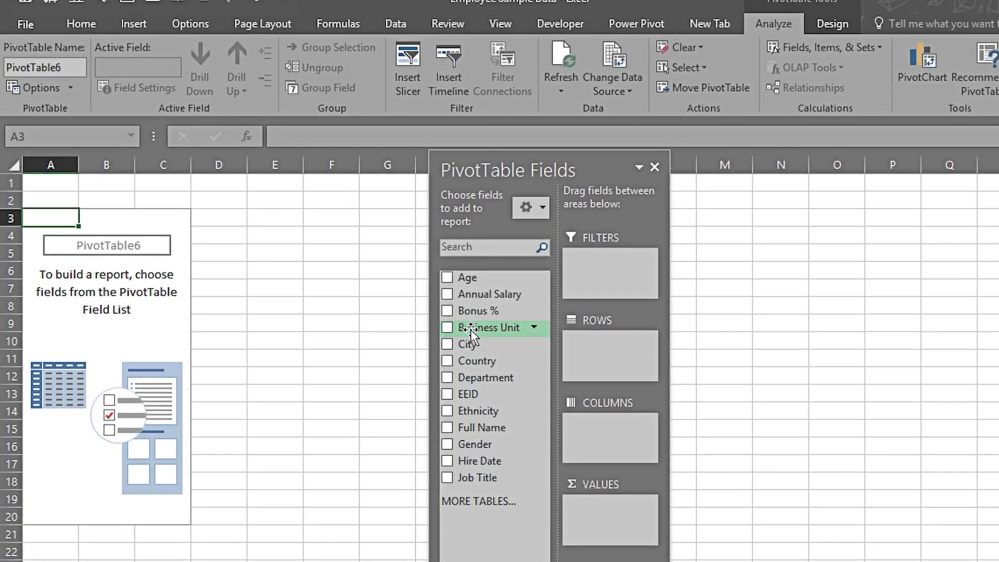
drag(470, 330, 603, 263)
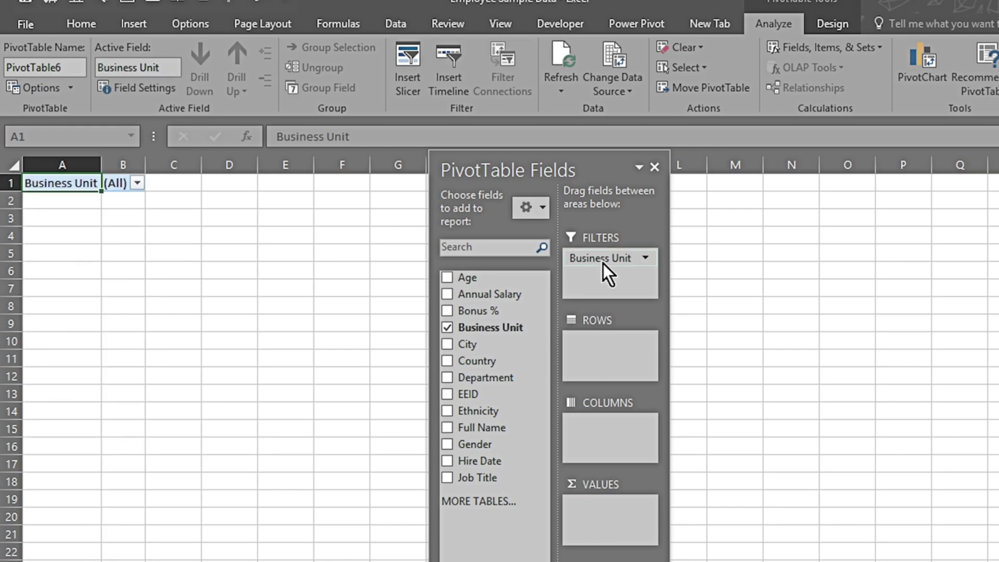
drag(468, 377, 595, 339)
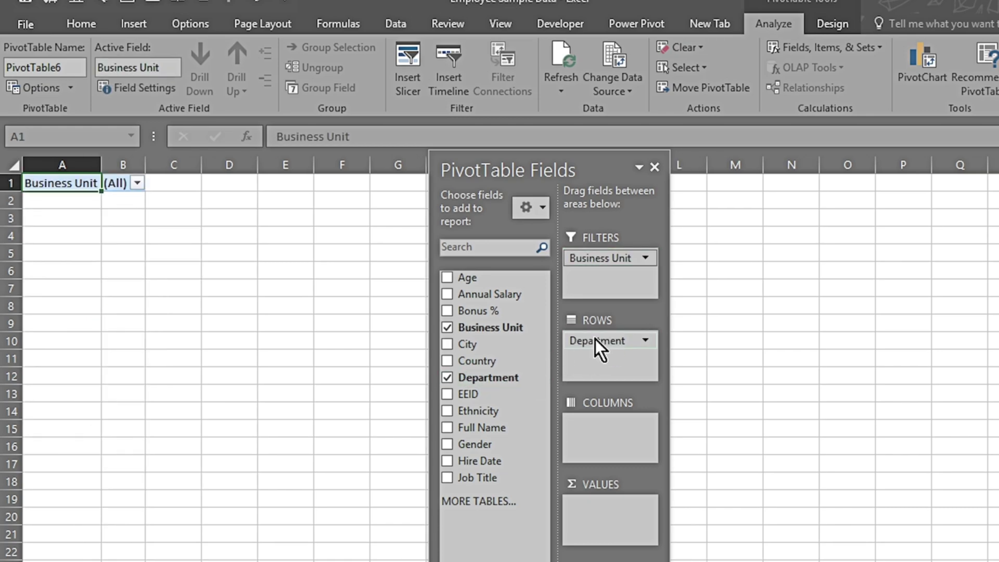
drag(471, 297, 595, 511)
Format all Sum of Annual Salary values, including the grand total, as Currency with the $ symbol and 0 decimal places.
drag(167, 233, 163, 359)
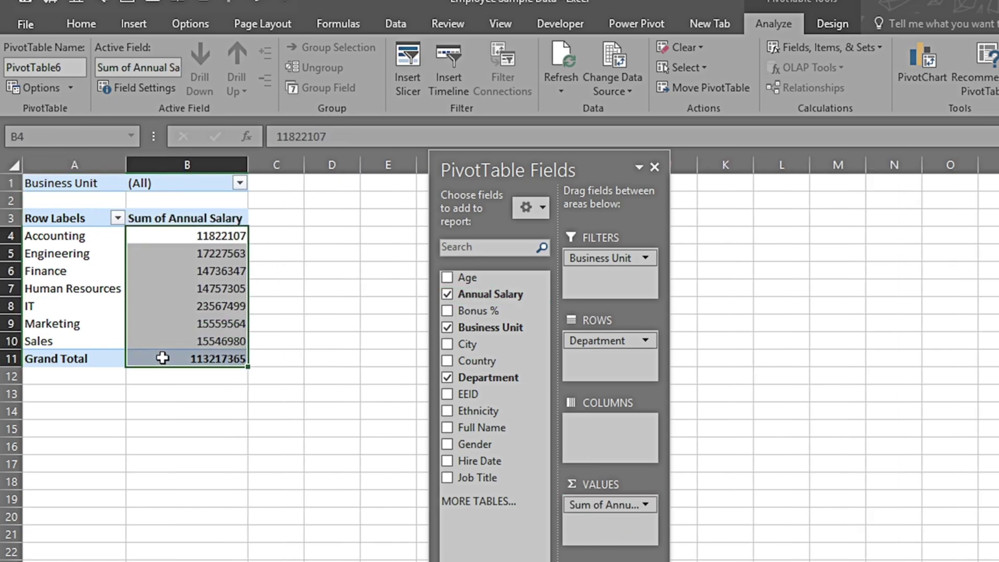
right_click(169, 273)
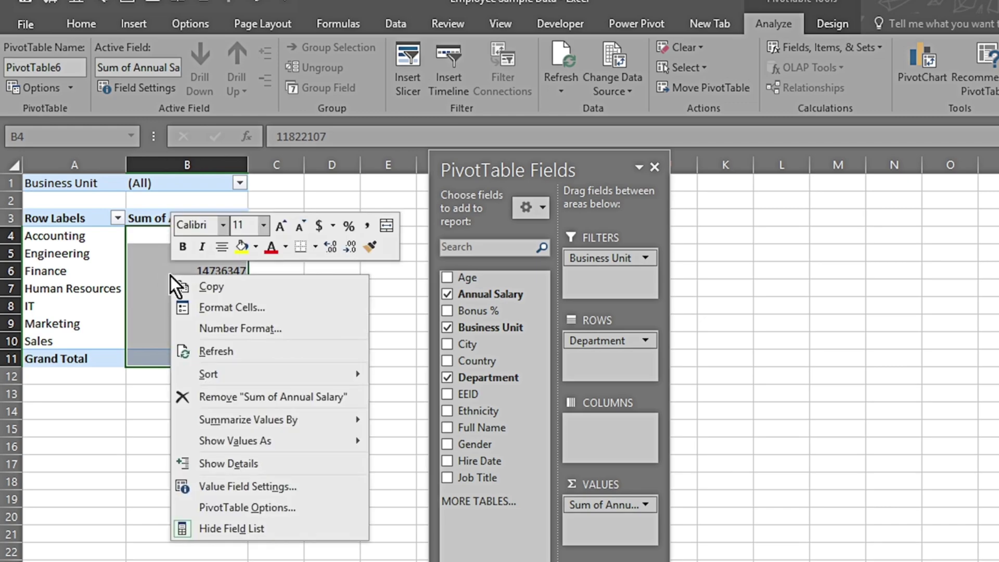
click(223, 308)
click(60, 196)
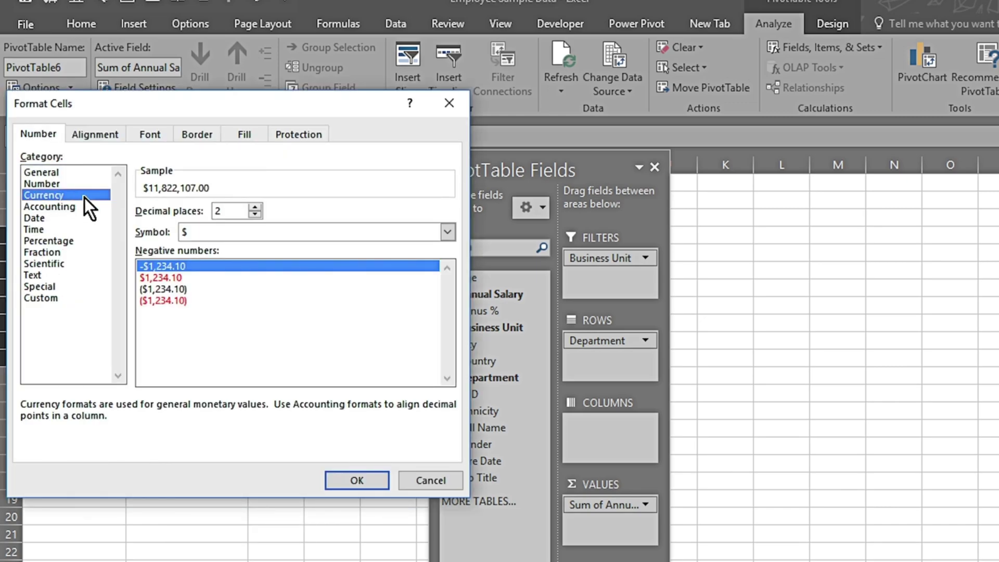
click(254, 215)
click(254, 215)
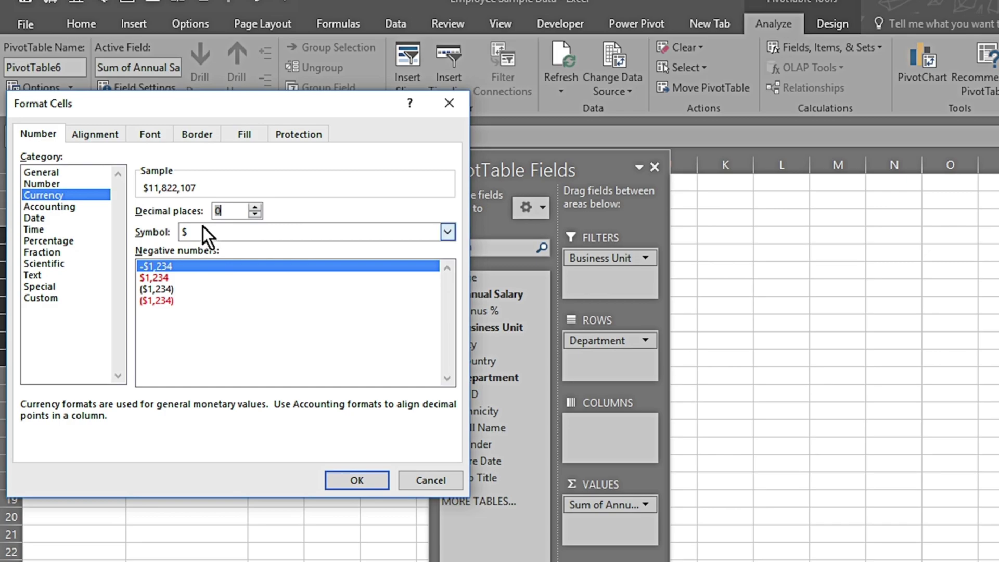
click(344, 479)
click(176, 235)
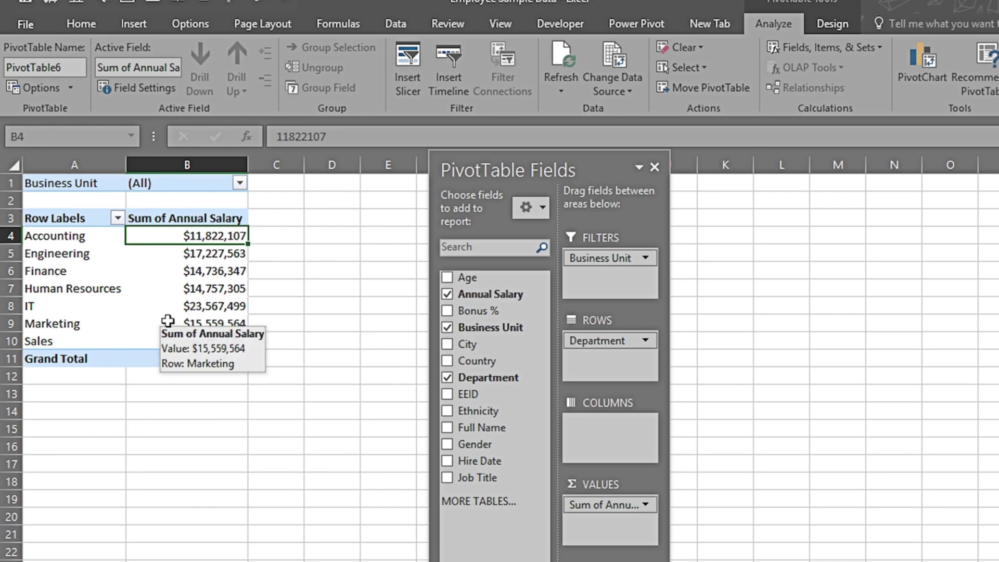
click(192, 288)
Filter the pivot table to the Corporate business unit and reset the Business Unit filter to (All).
click(239, 183)
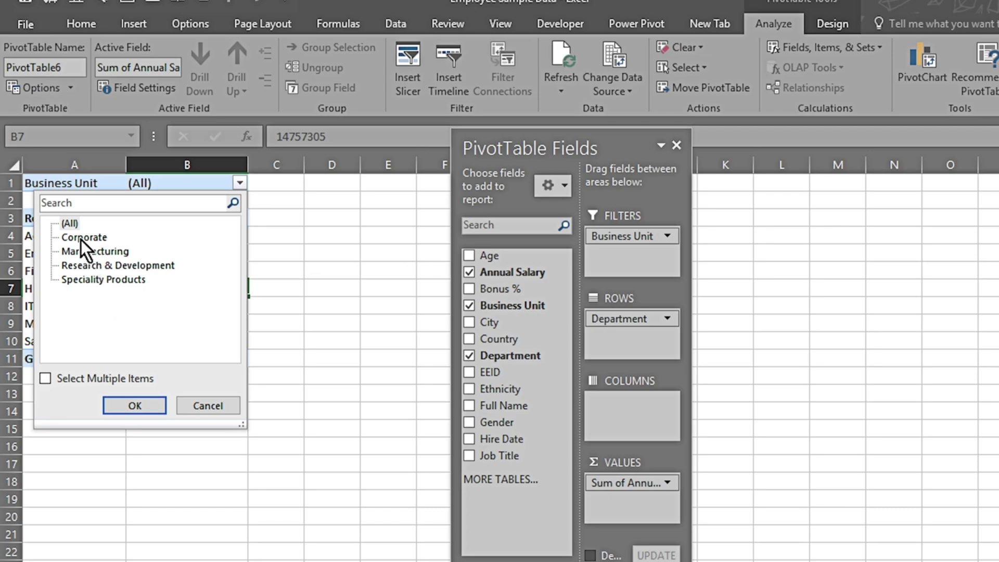
click(145, 405)
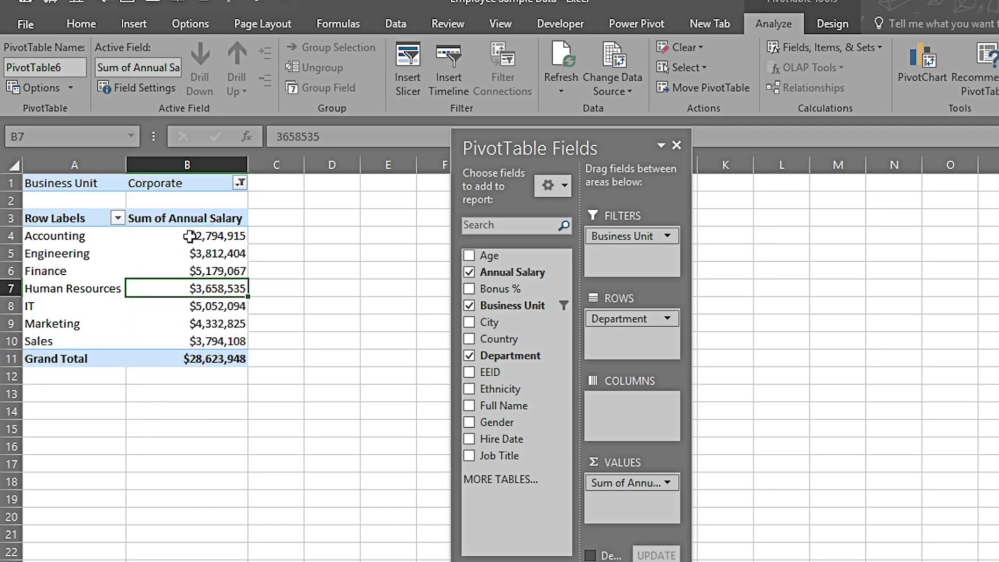
mouse_move(189, 237)
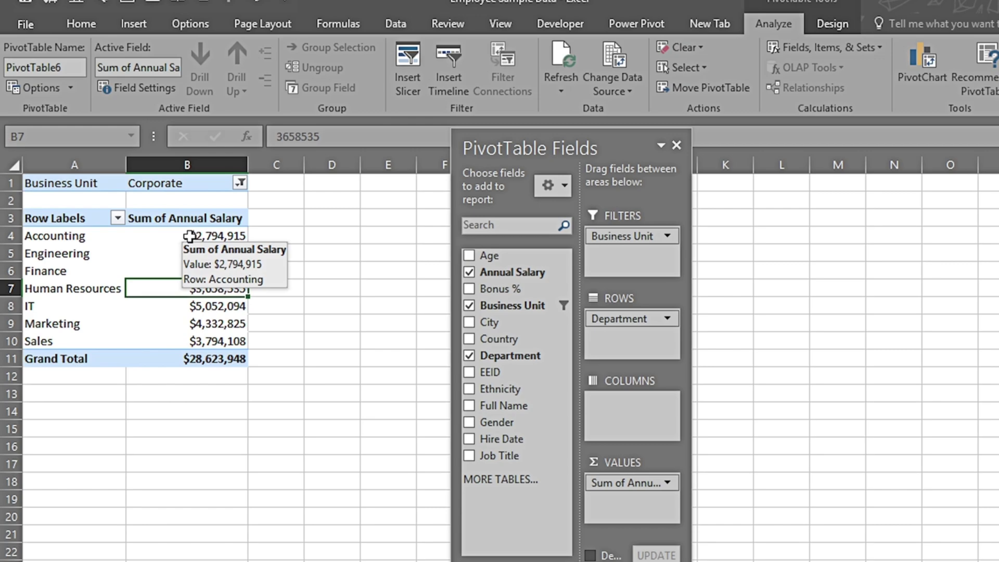
click(238, 183)
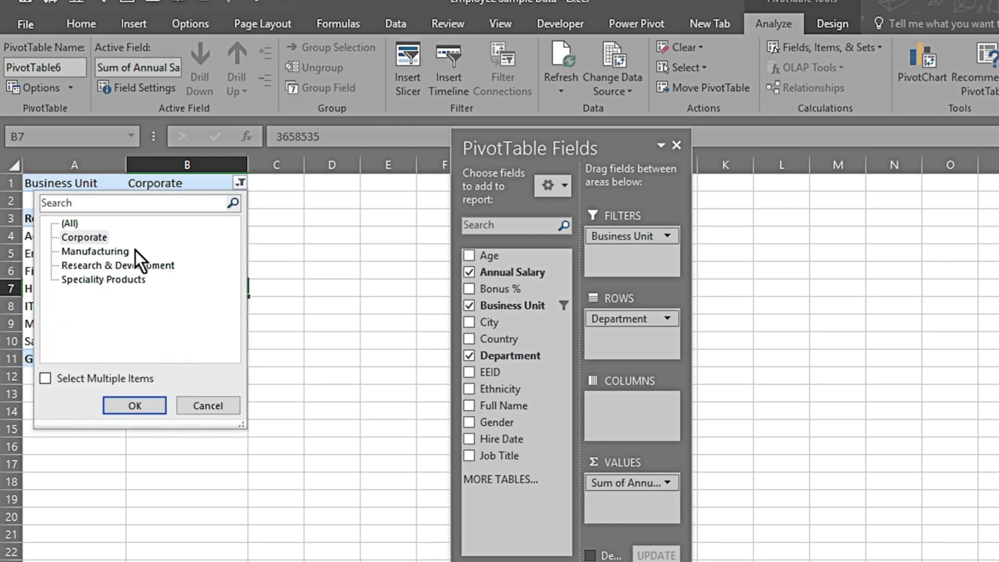
double_click(69, 222)
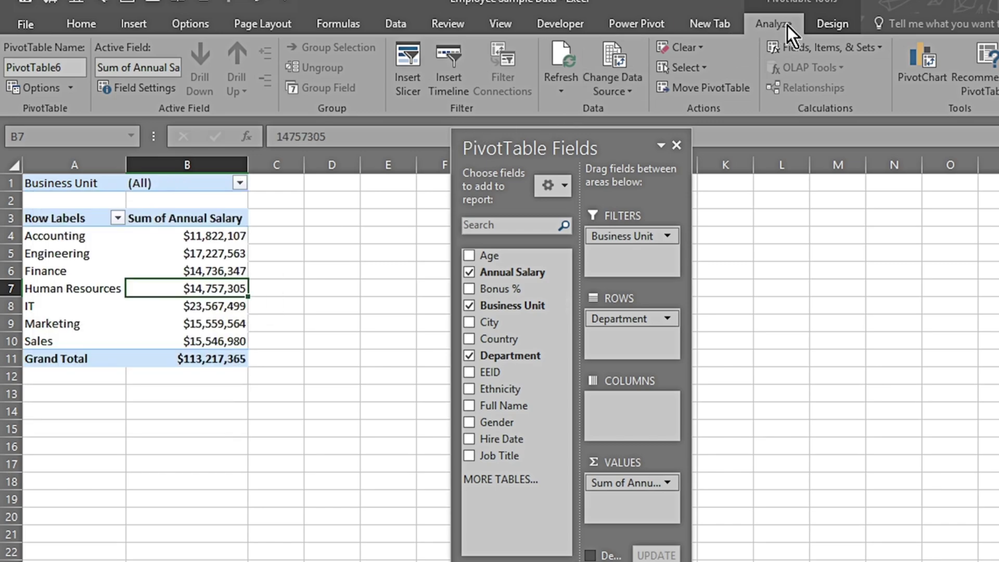
Generate separate report filter pages for every Business Unit and look through the resulting sheets.
click(72, 90)
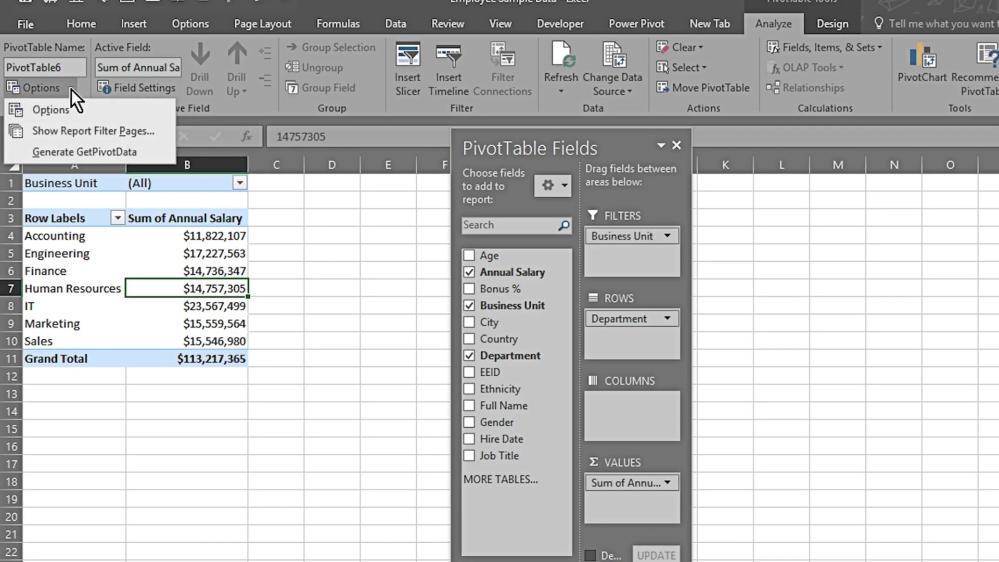
click(68, 135)
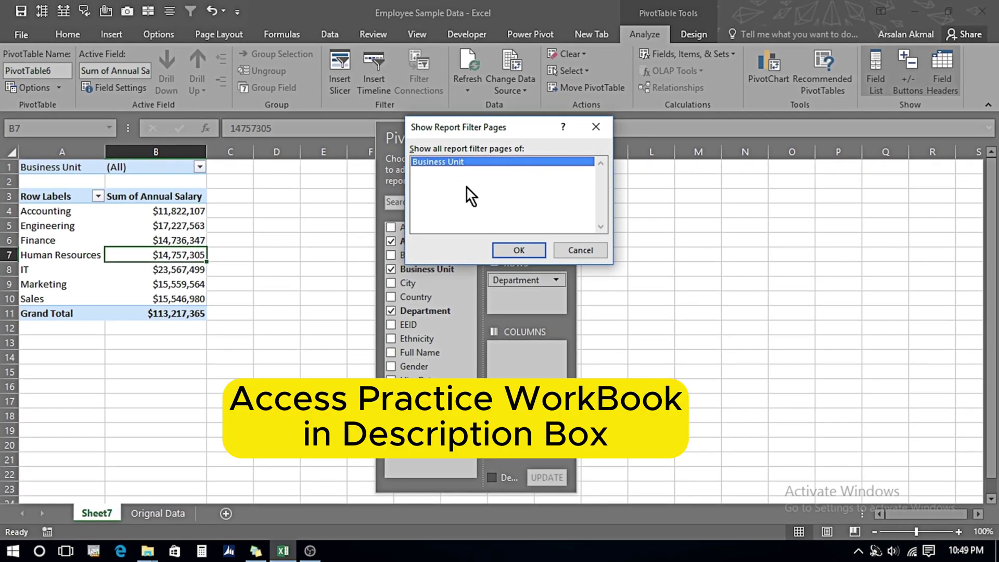
click(517, 250)
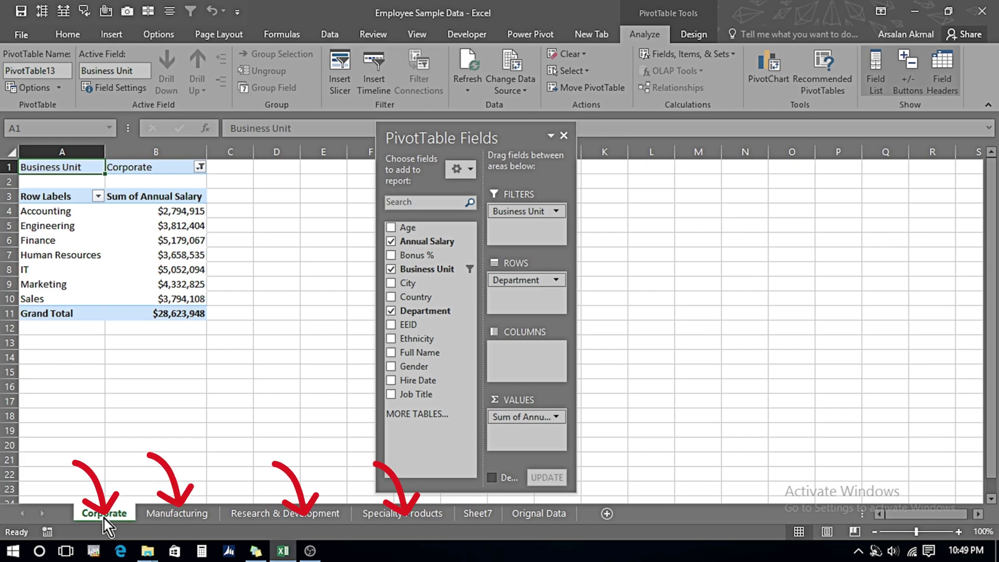
click(275, 515)
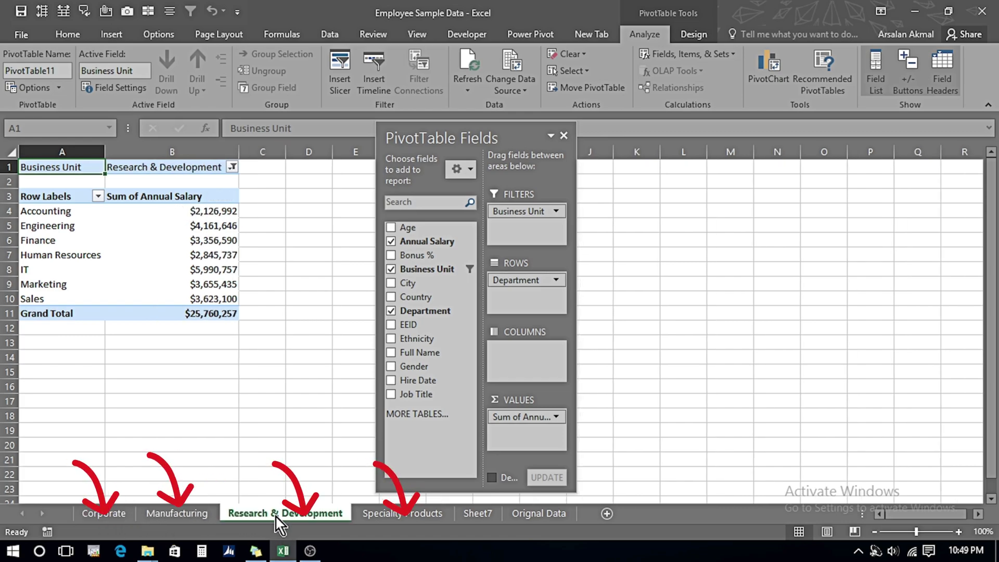
click(374, 516)
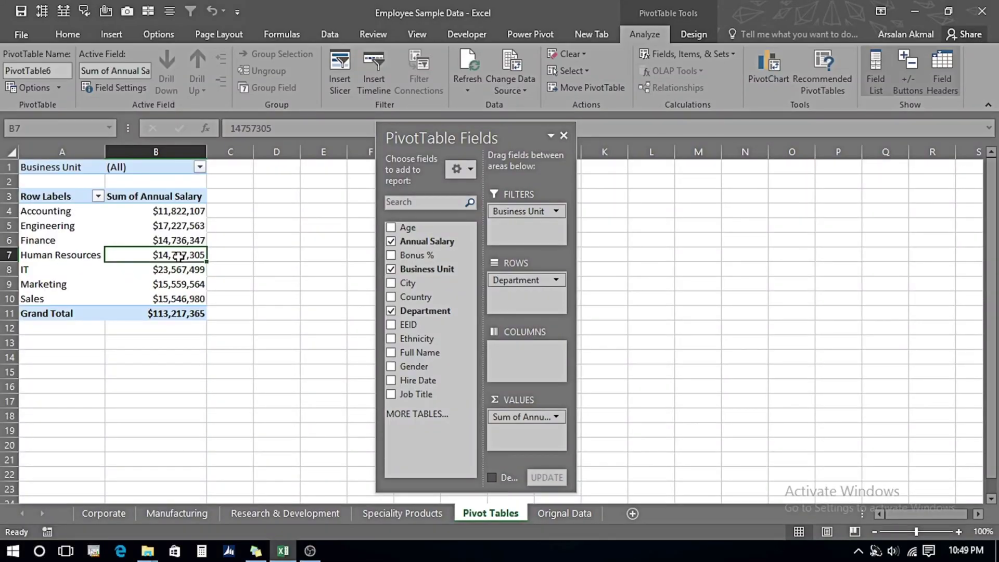
Extract the source records behind the Accounting department's salary sum into a new sheet.
mouse_move(178, 256)
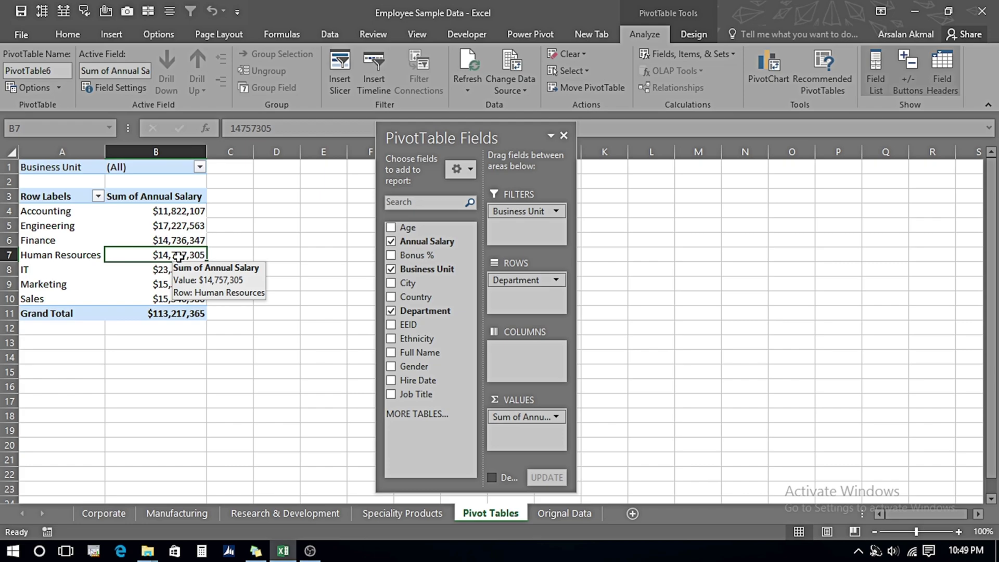
click(166, 226)
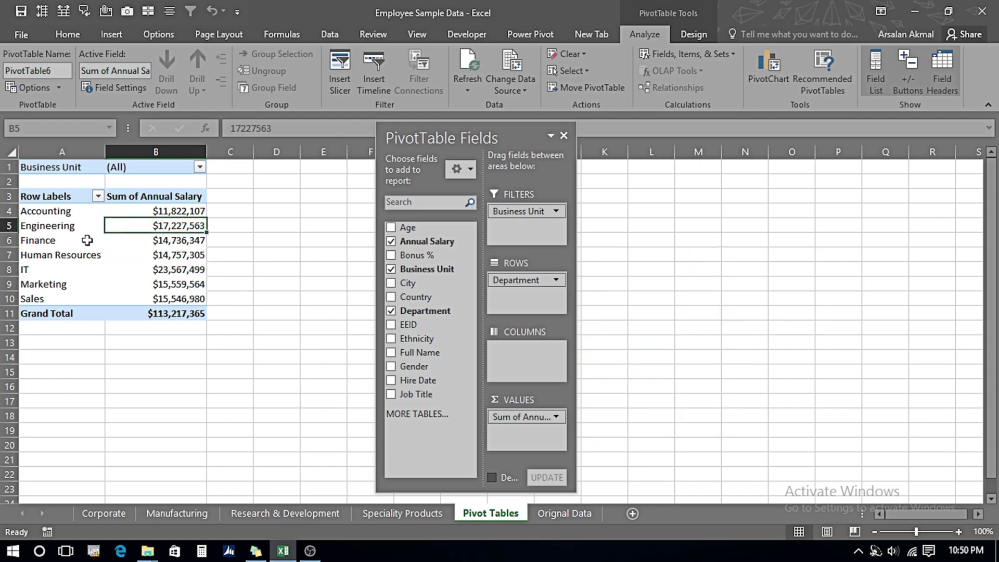
click(144, 212)
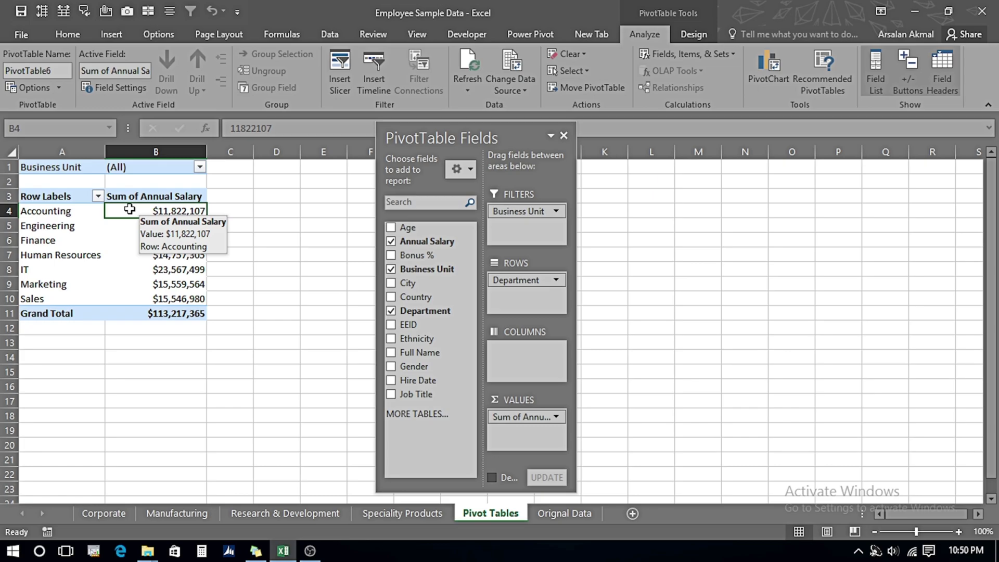
double_click(128, 208)
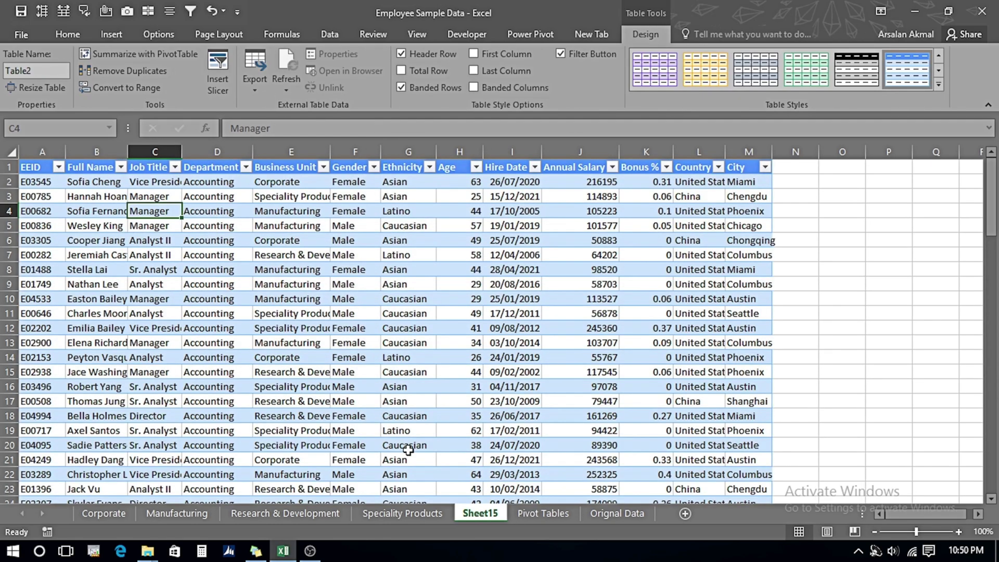
Examine the extracted Accounting employee records down the table and back up.
key(Down)
key(Down)
key(Down)
key(Down)
key(Down)
key(Down)
key(Down)
key(Down)
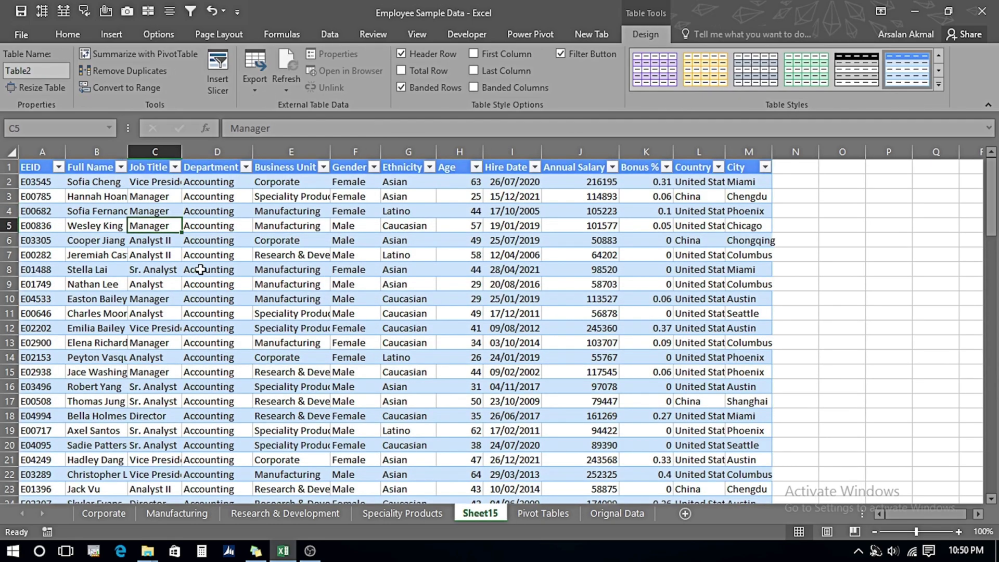
key(Down)
key(Down)
key(Down)
key(Down)
key(Down)
key(Down)
key(Down)
key(Down)
key(Down)
key(Down)
key(Down)
key(Down)
key(Down)
key(Down)
key(Down)
key(Down)
key(Down)
key(Down)
key(Down)
key(Down)
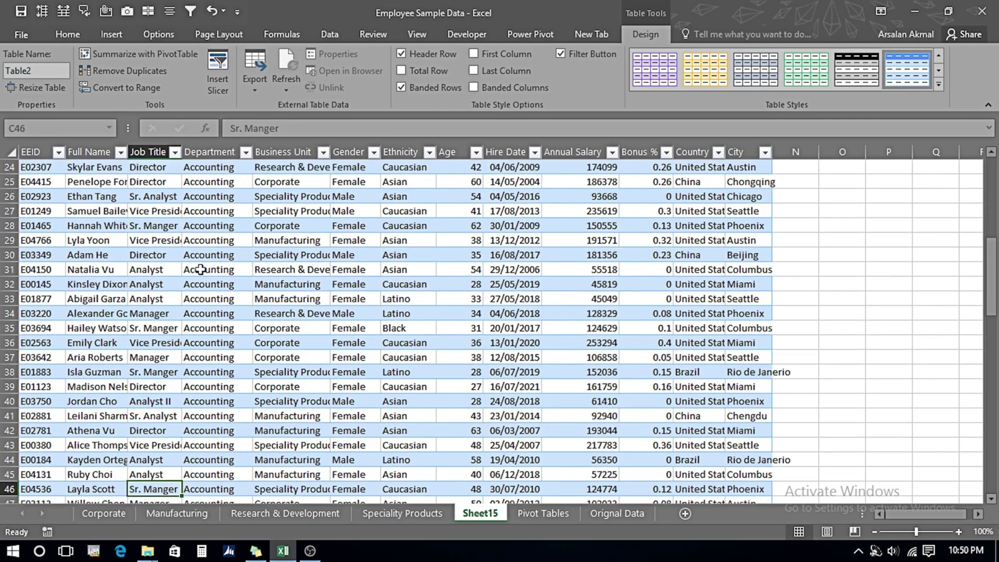
key(Up)
key(Up)
key(Up)
key(Up)
key(Up)
key(Up)
key(Up)
key(Up)
key(Up)
key(Up)
key(Up)
key(Up)
key(Up)
key(Up)
key(Up)
key(Up)
key(Up)
key(Up)
key(Up)
key(Up)
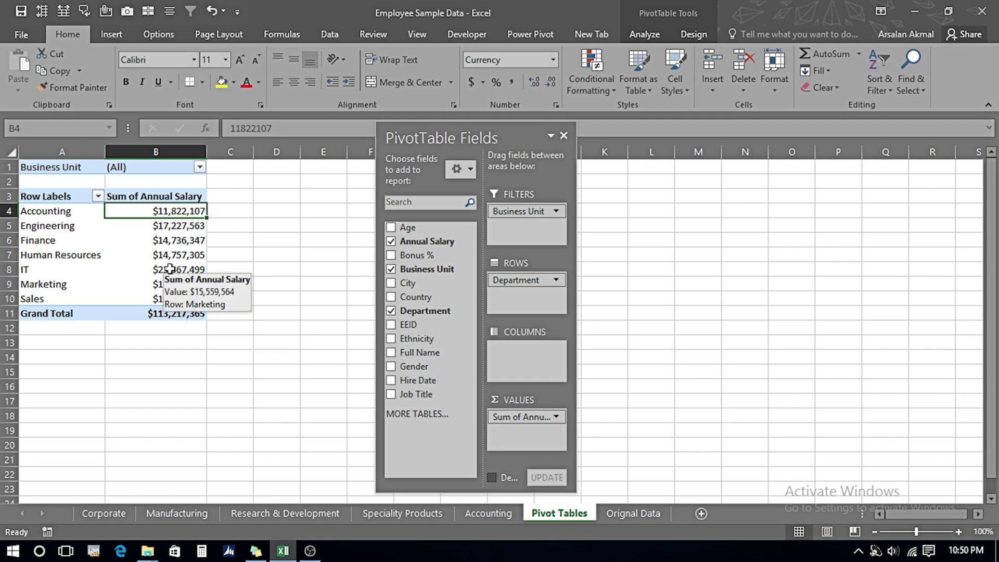
Add Annual Salary a second time to the Values area of the main pivot table.
click(170, 270)
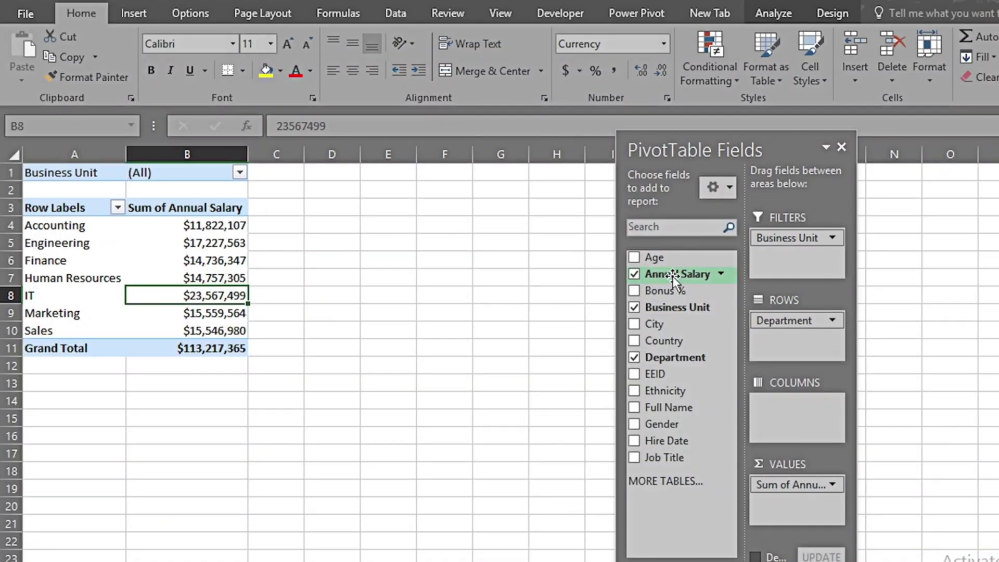
drag(670, 277, 785, 501)
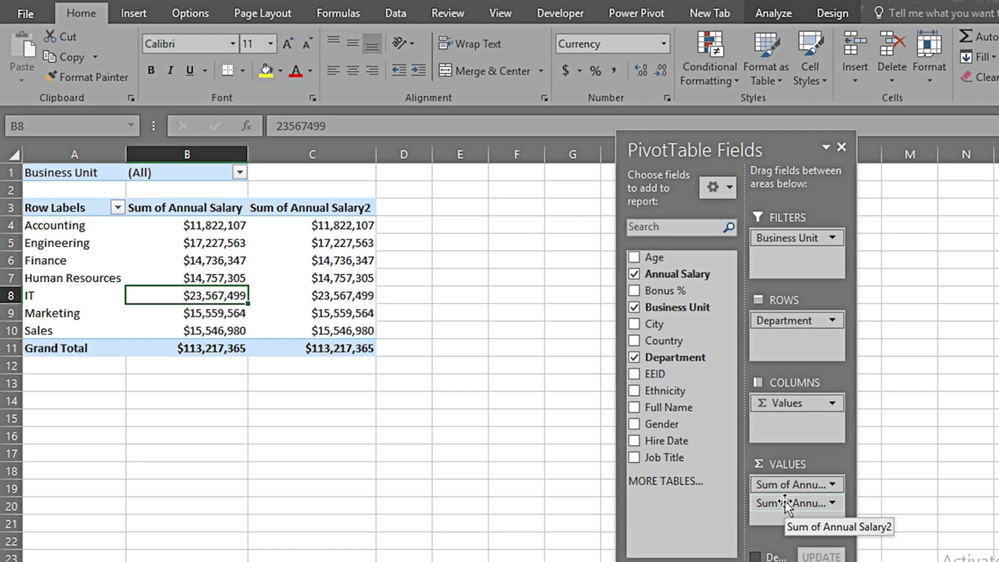
Set up a data bar rule for all cells showing "Sum of Annual Salary2" values, with Show Bar Only enabled.
click(320, 226)
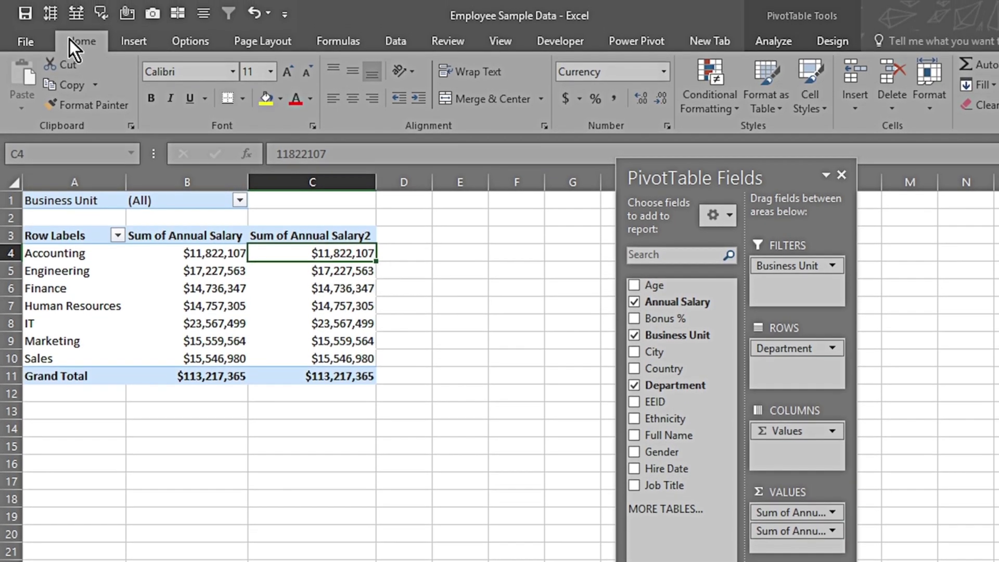
click(709, 101)
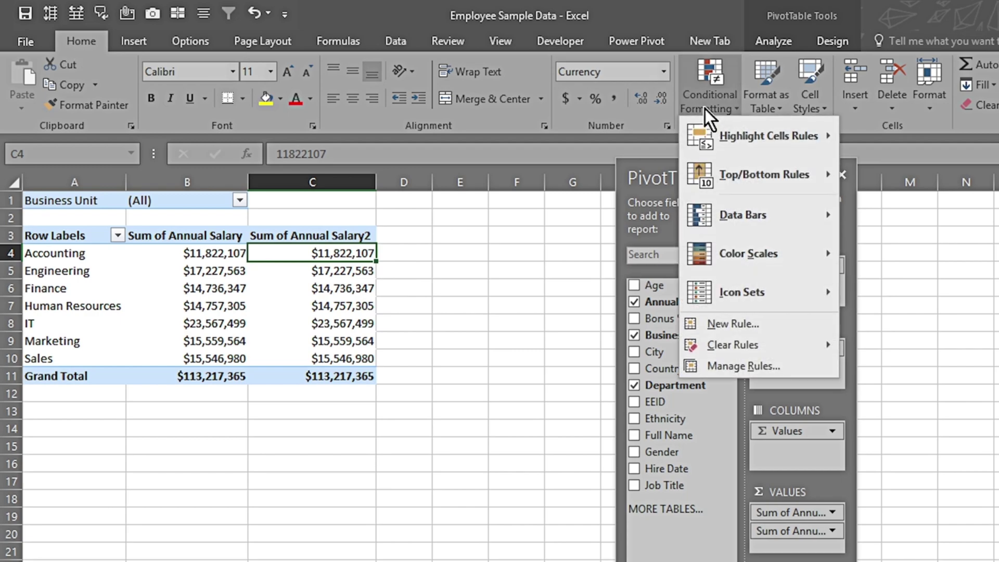
mouse_move(771, 215)
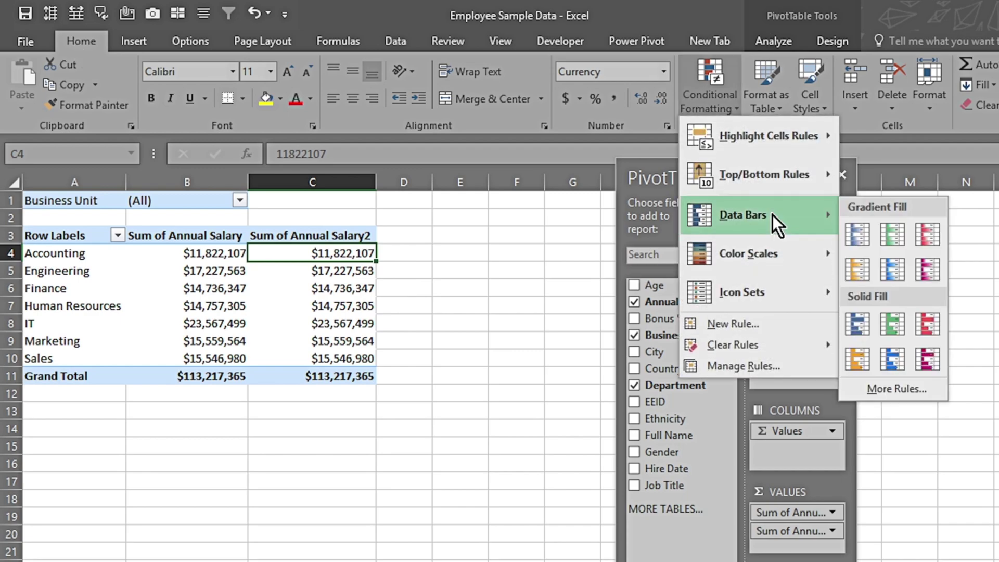
click(893, 388)
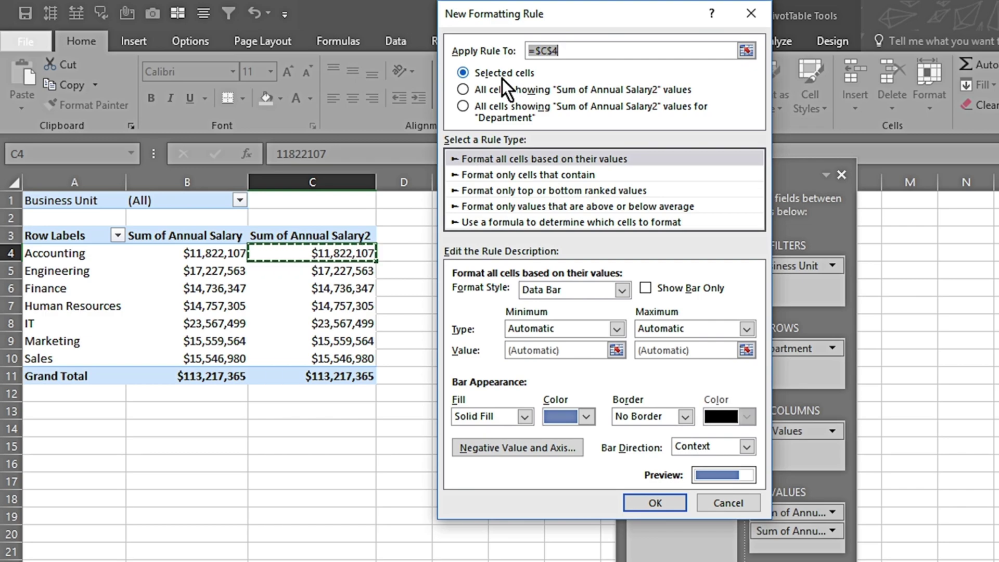
click(464, 89)
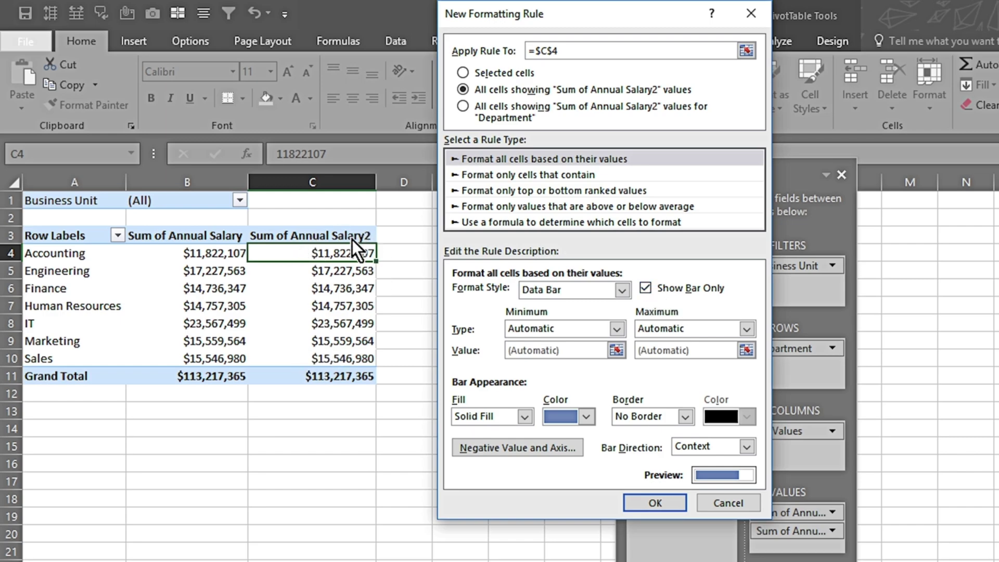
Give the data bars a gradient fill in dark green and apply the formatting rule.
click(525, 415)
click(501, 445)
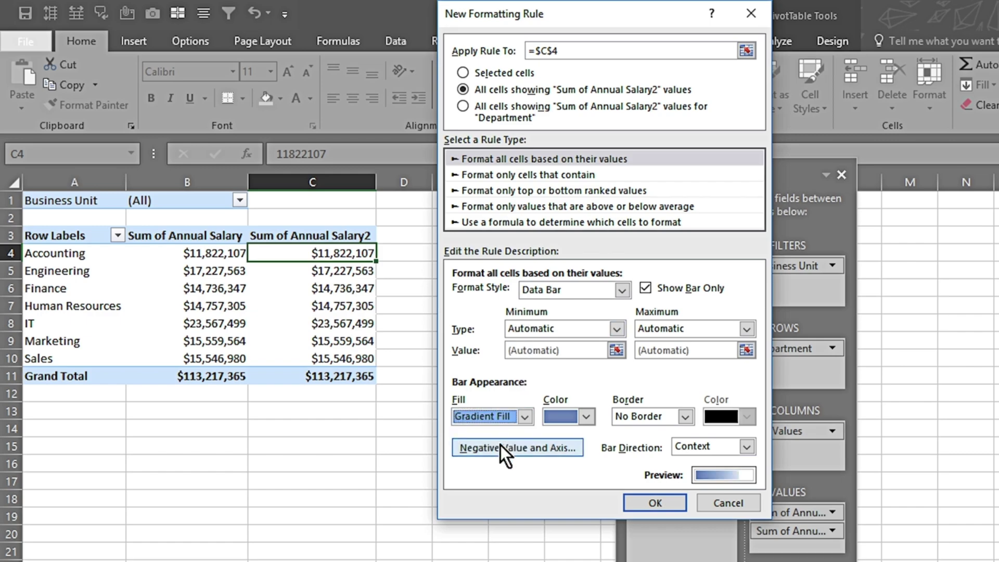
click(586, 416)
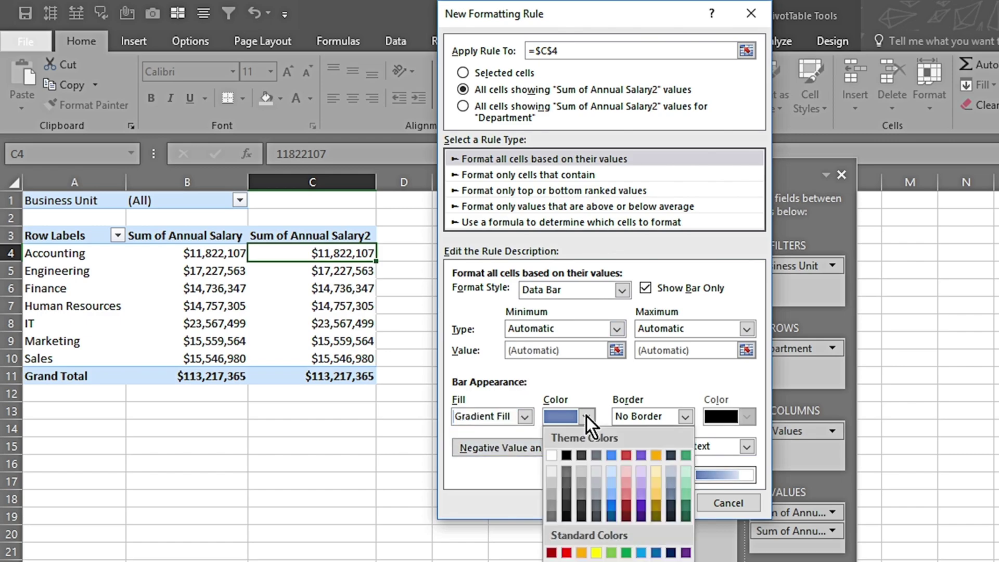
click(685, 517)
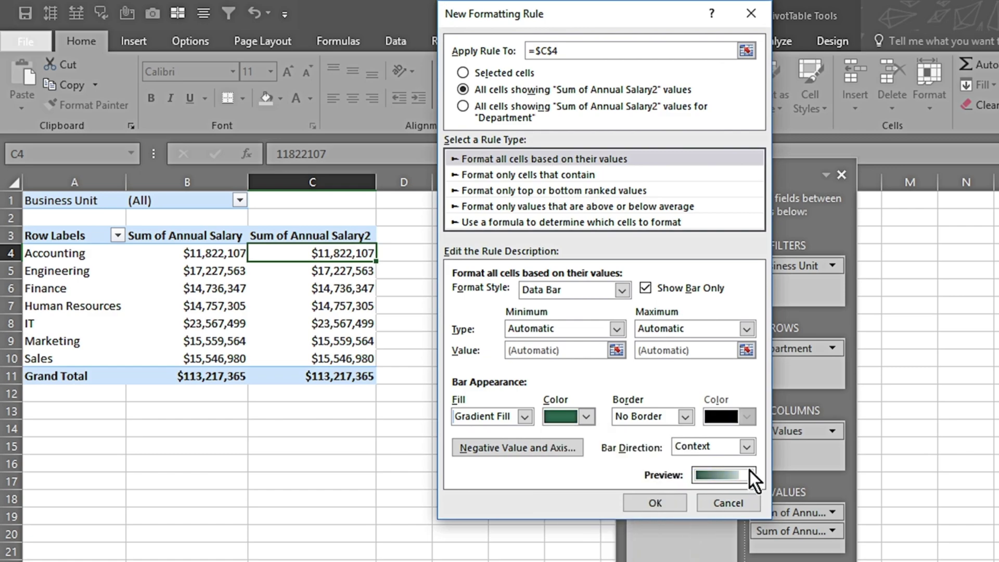
click(655, 501)
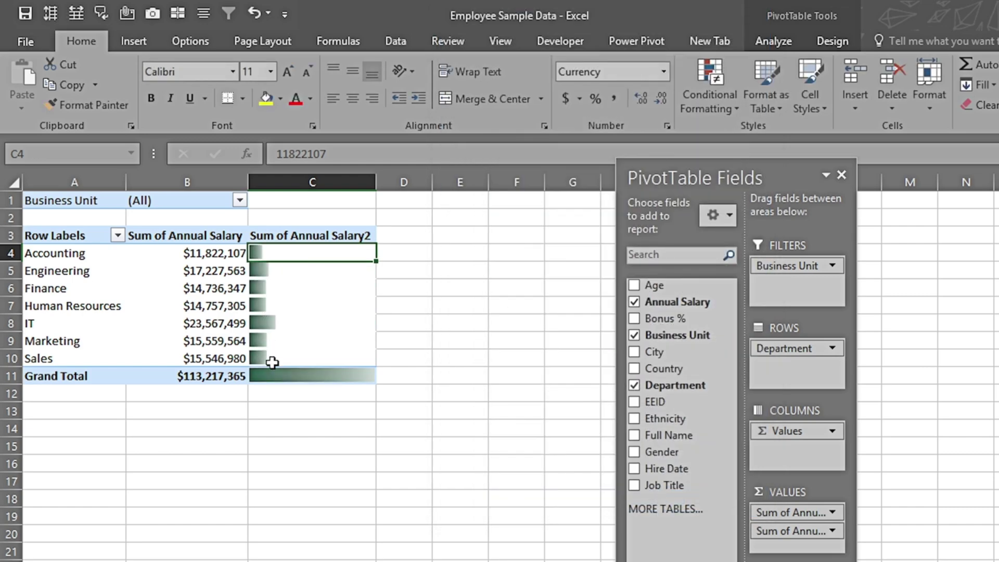
Turn off the pivot table's grand totals for rows and columns.
mouse_move(305, 381)
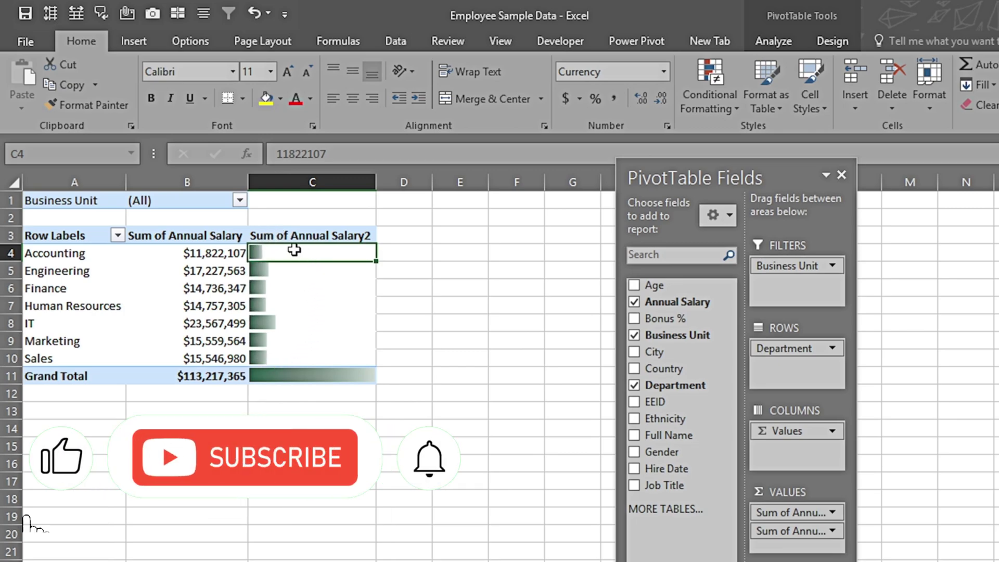
mouse_move(295, 250)
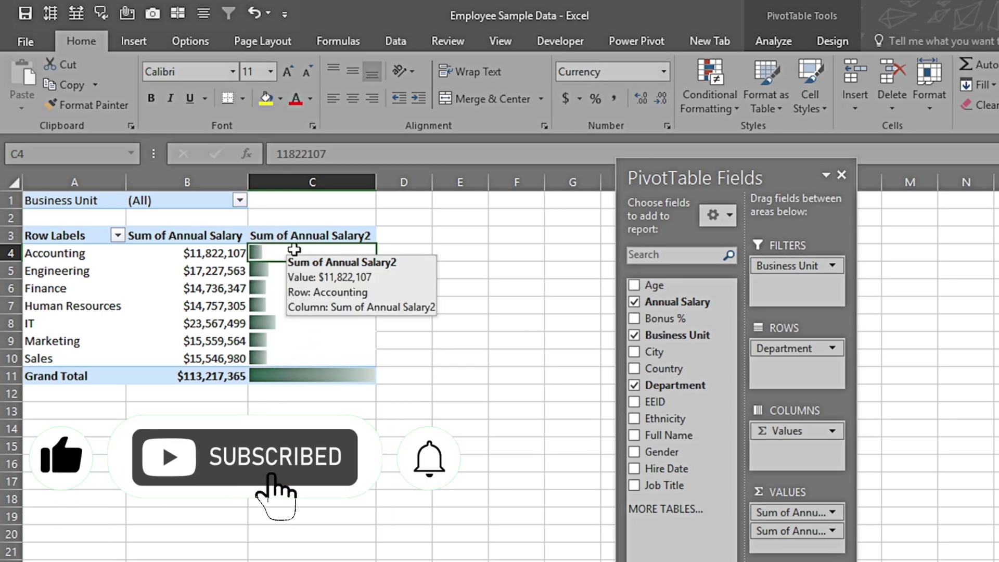
click(828, 44)
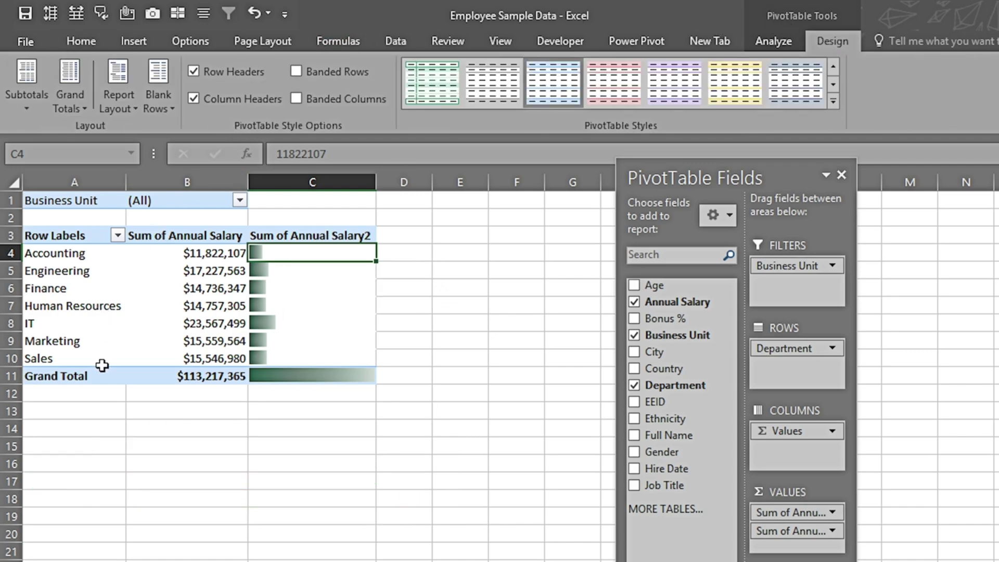
click(80, 109)
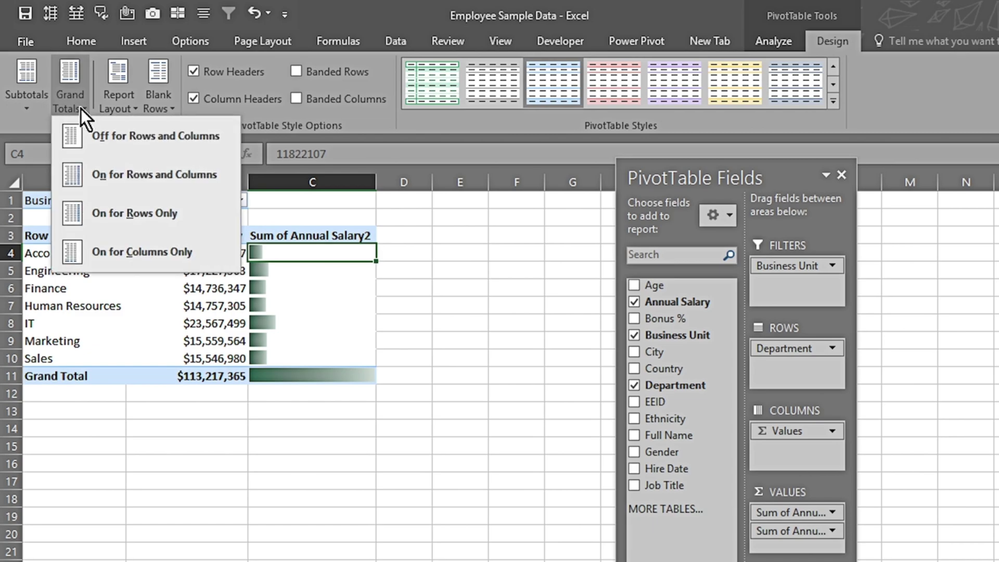
click(122, 145)
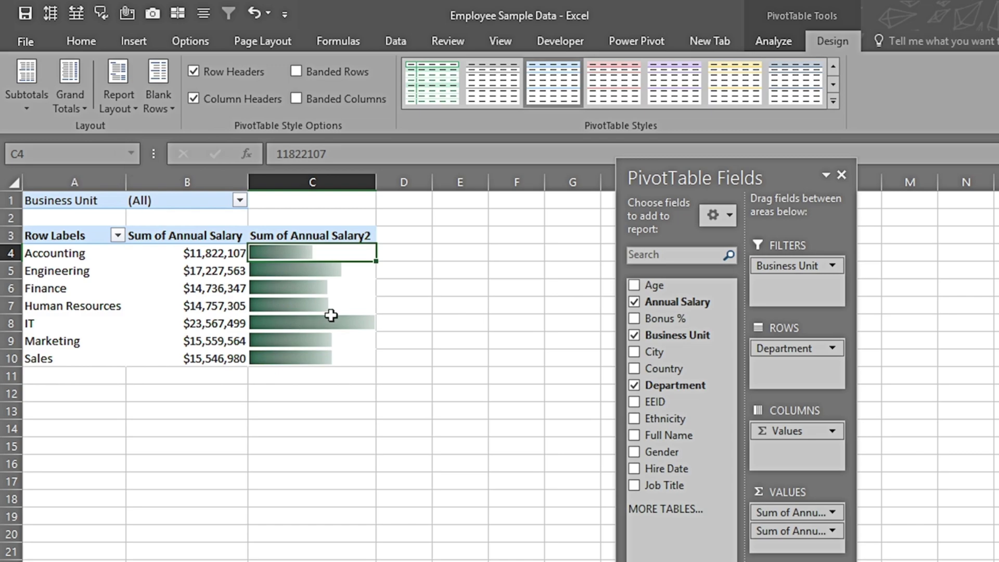
mouse_move(331, 314)
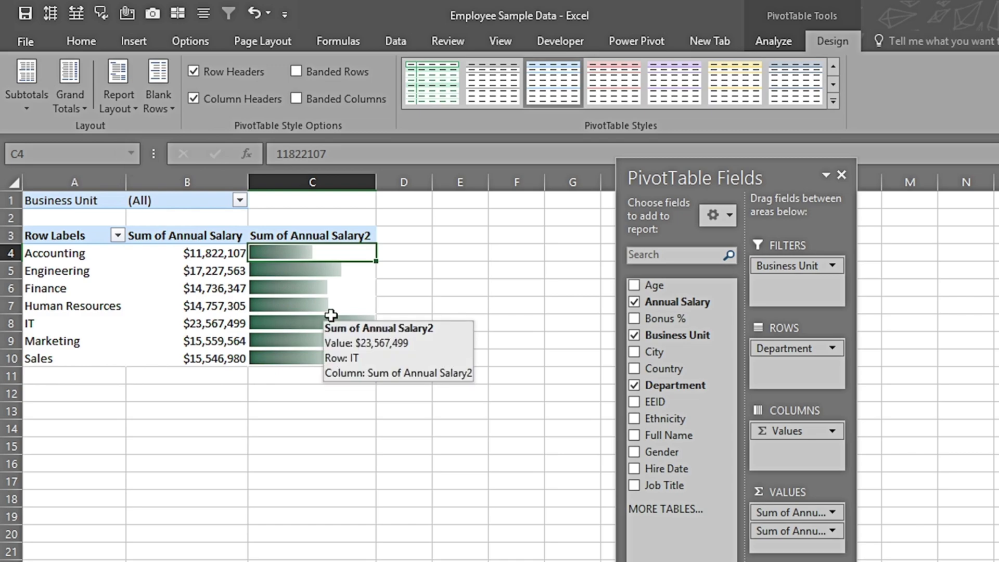
Rename the "Sum of Annual Salary" header in B3 to "Annual Salary" with a leading space.
click(181, 228)
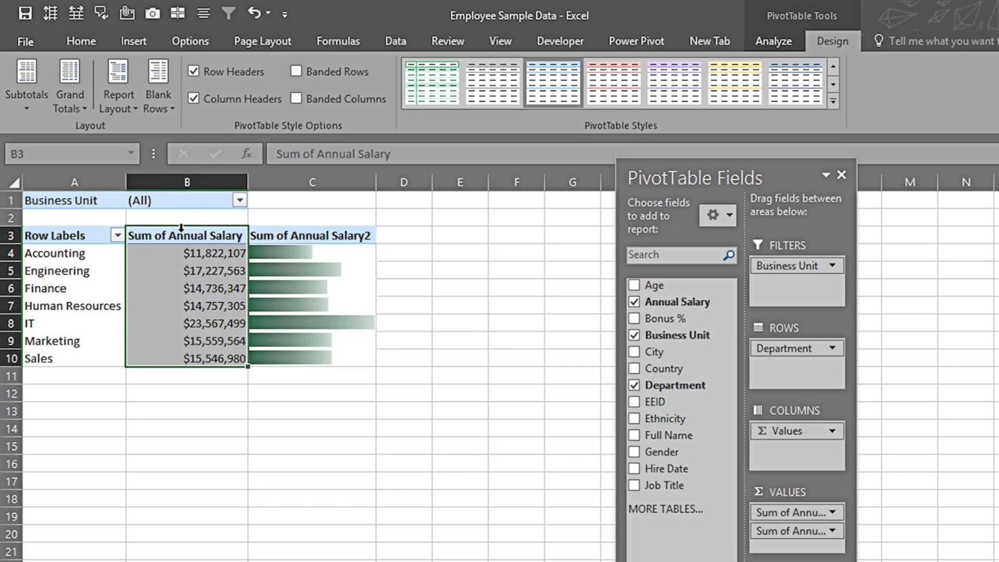
click(190, 249)
double_click(167, 235)
key(BackSpace)
key(BackSpace)
key(BackSpace)
key(BackSpace)
key(BackSpace)
key(BackSpace)
key(BackSpace)
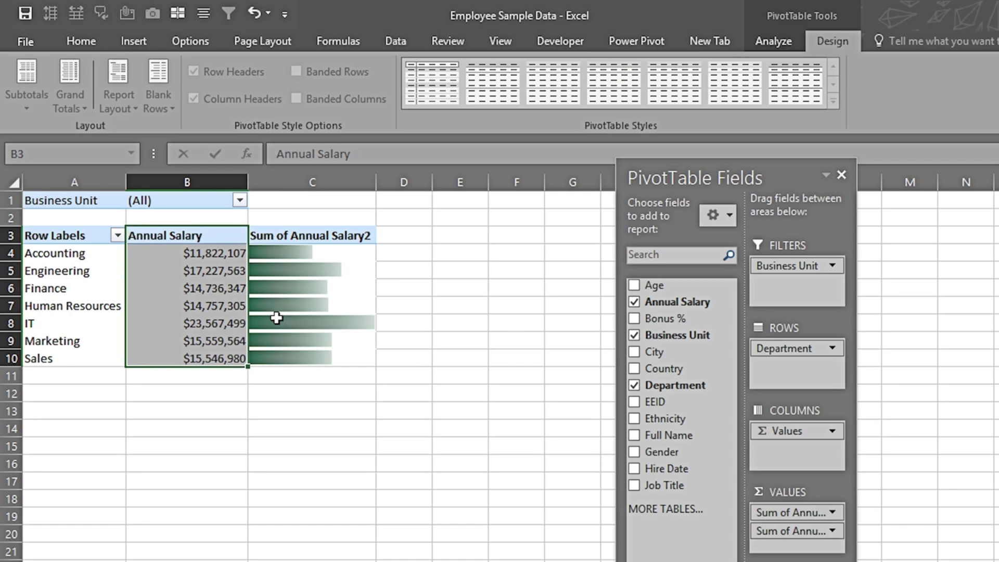
key(Return)
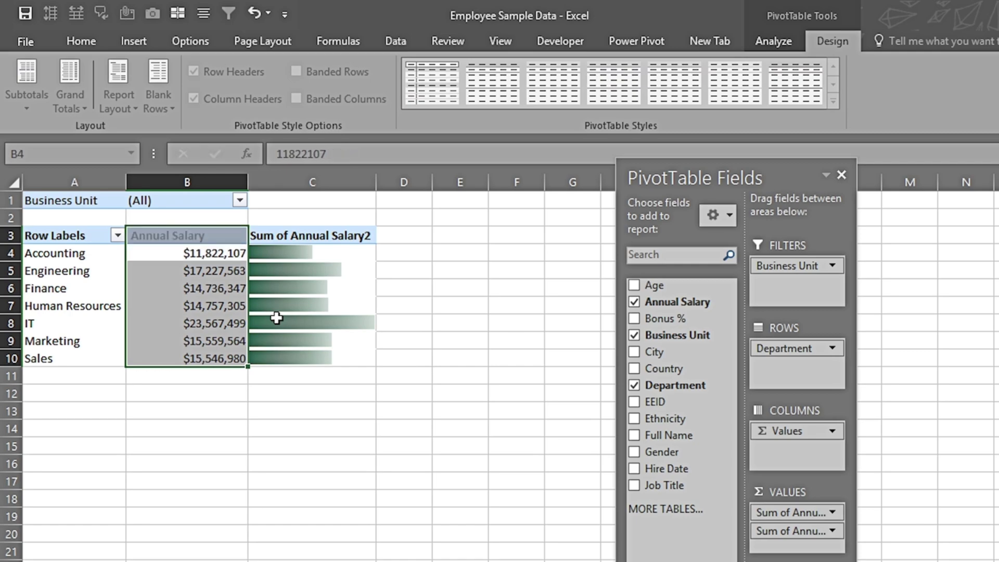
Replace the "Sum of Annual Salary2" header above the data bars in C3 with a blank label.
click(293, 235)
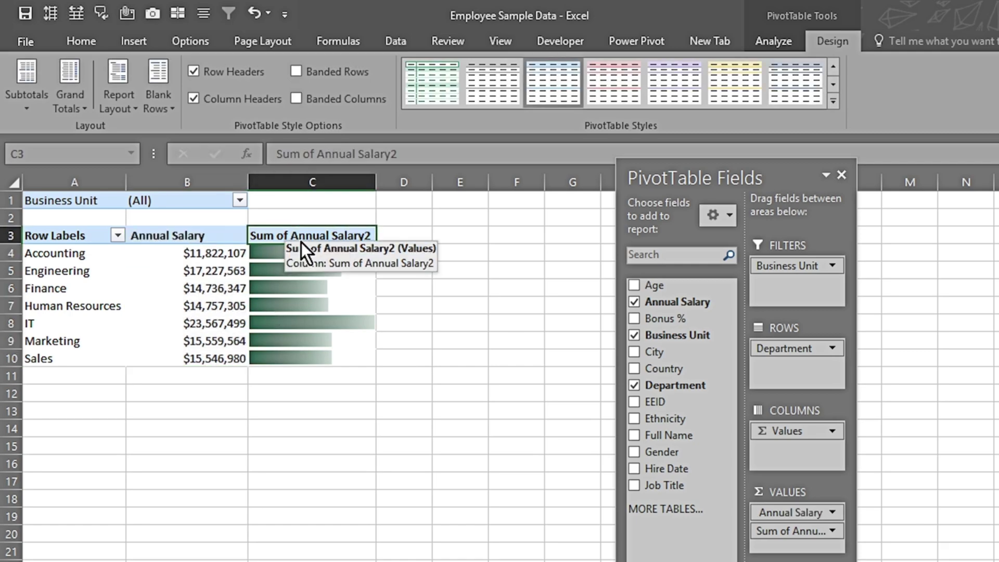
key(F2)
key(BackSpace)
key(BackSpace)
key(BackSpace)
key(BackSpace)
key(BackSpace)
key(BackSpace)
key(BackSpace)
key(BackSpace)
key(BackSpace)
key(BackSpace)
key(BackSpace)
key(BackSpace)
key(BackSpace)
key(BackSpace)
key(BackSpace)
key(BackSpace)
key(BackSpace)
key(BackSpace)
key(BackSpace)
key(BackSpace)
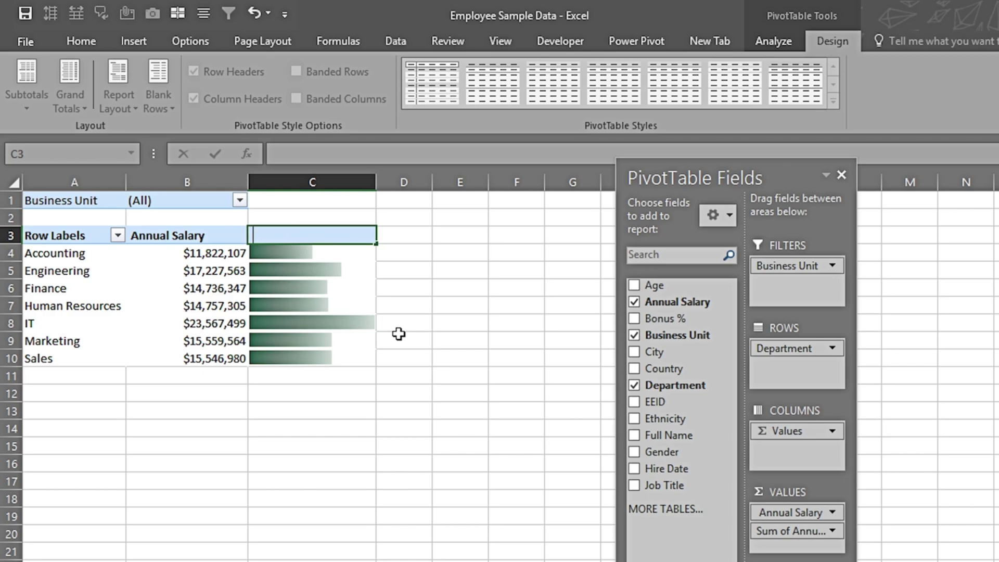
key(Return)
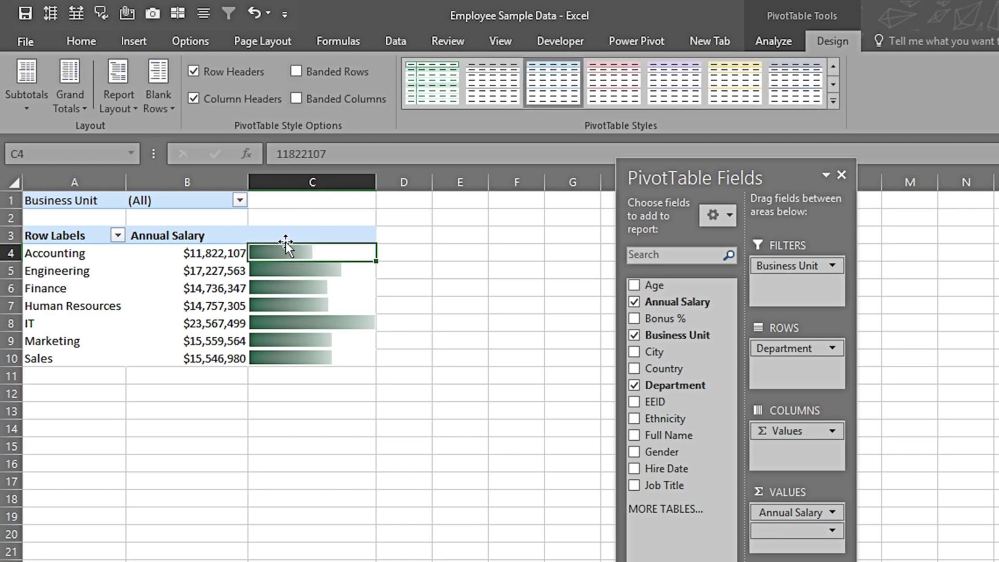
Refresh the data and disable autofitting of column widths on update in the PivotTable options.
click(402, 41)
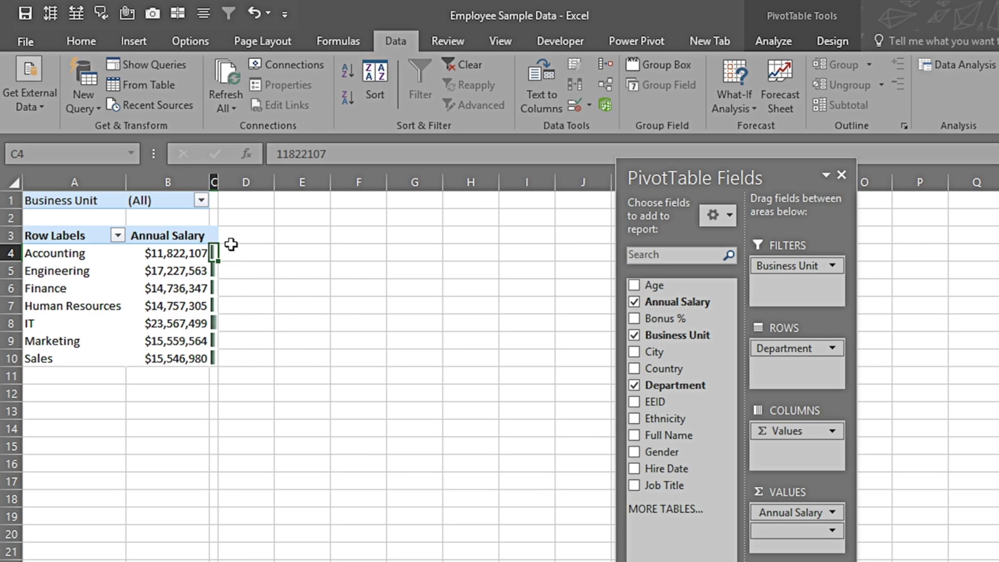
click(780, 42)
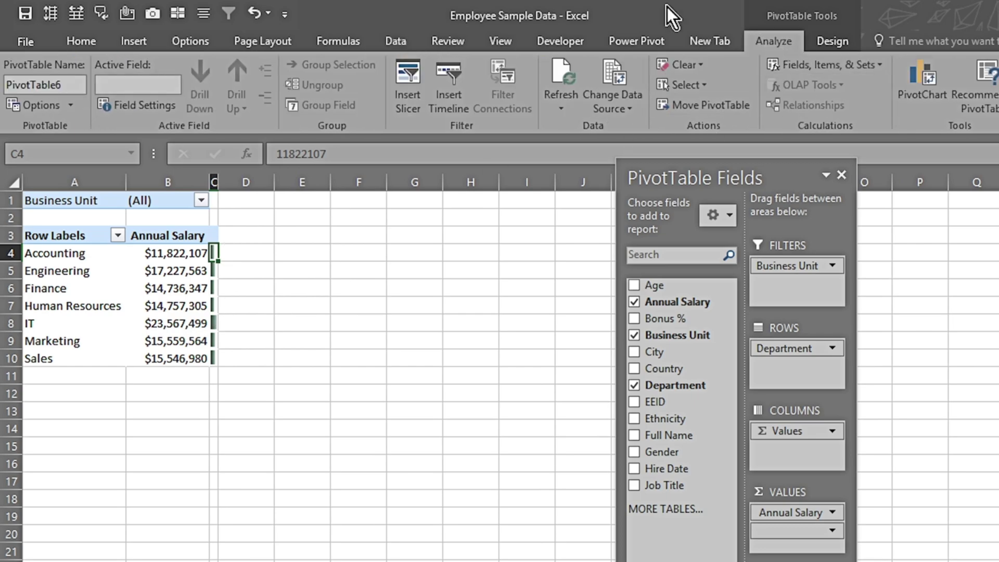
click(71, 105)
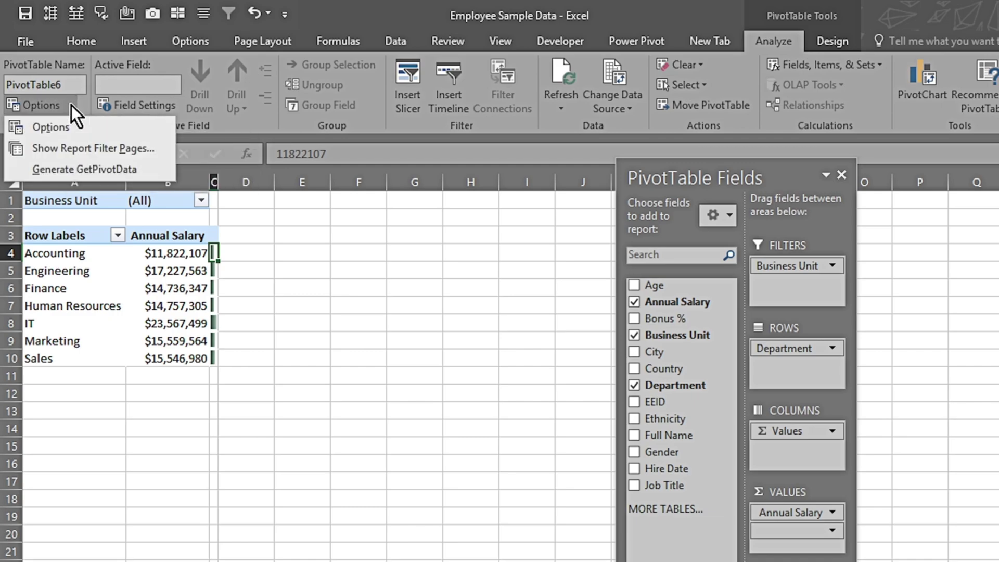
click(56, 131)
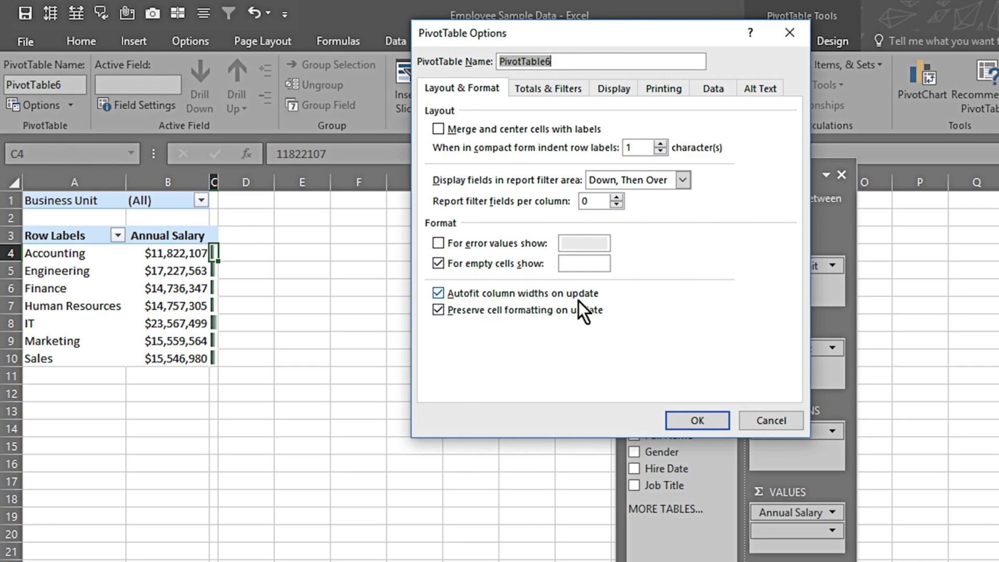
click(440, 293)
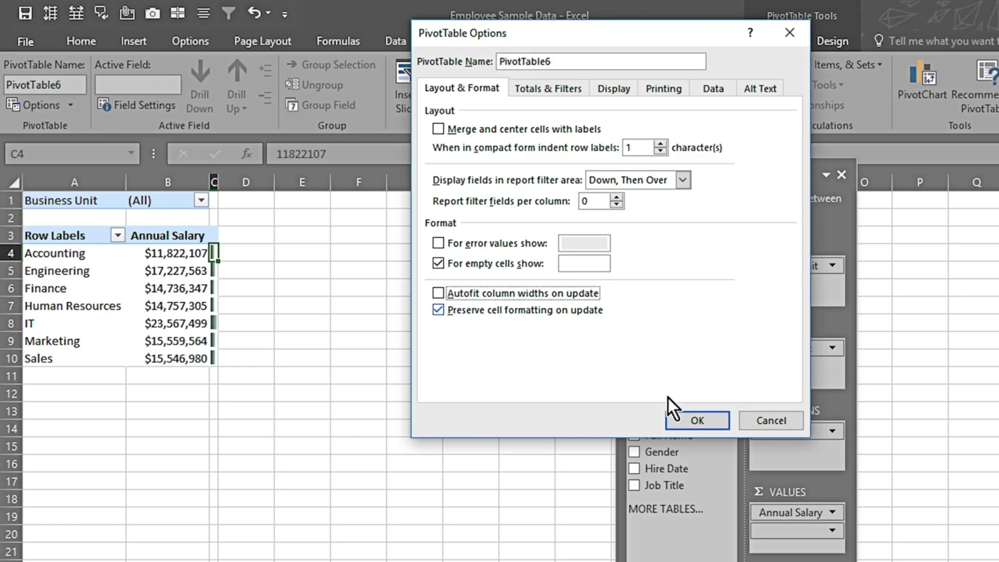
click(696, 421)
Widen data bar column C and refresh all data again.
drag(218, 183, 271, 195)
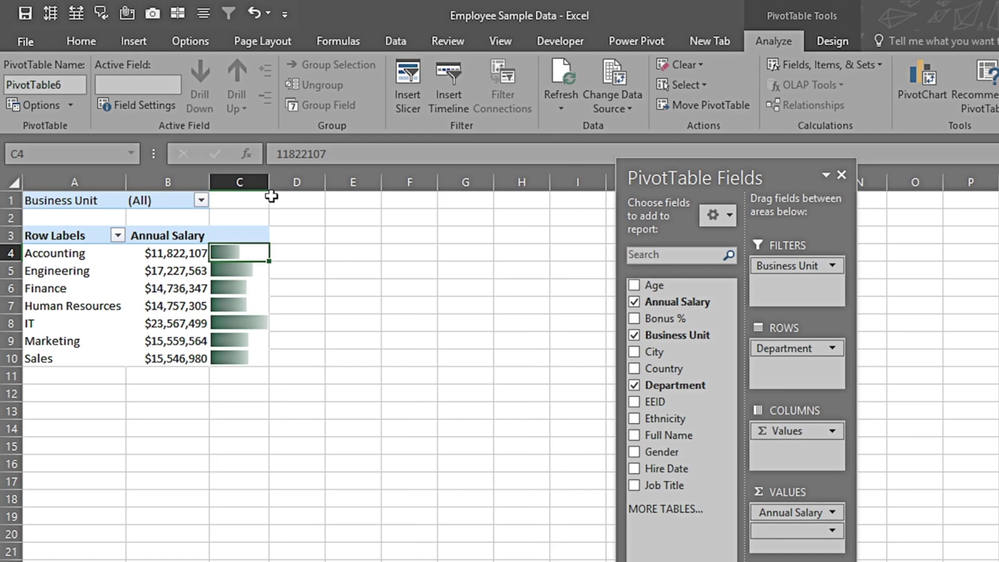
click(391, 45)
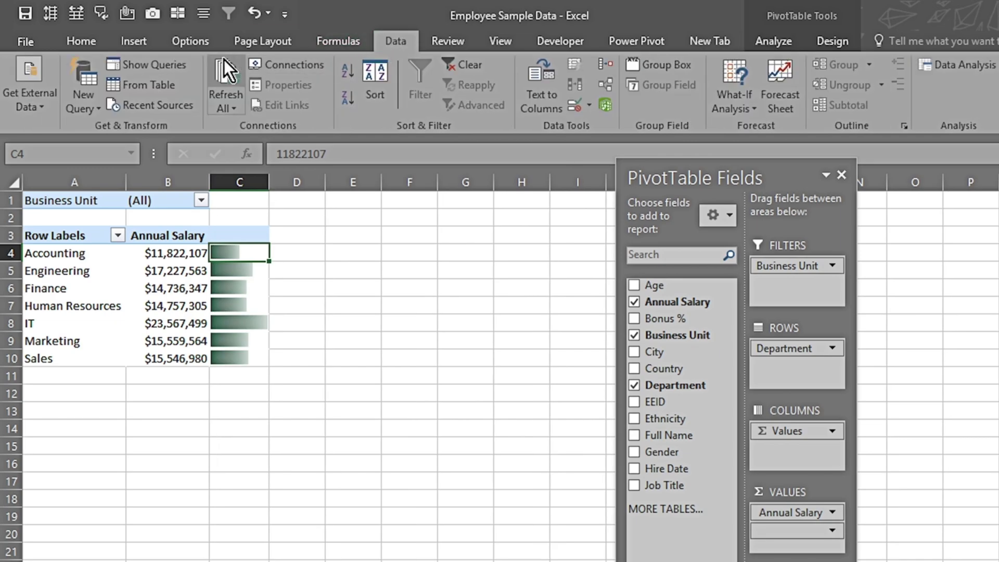
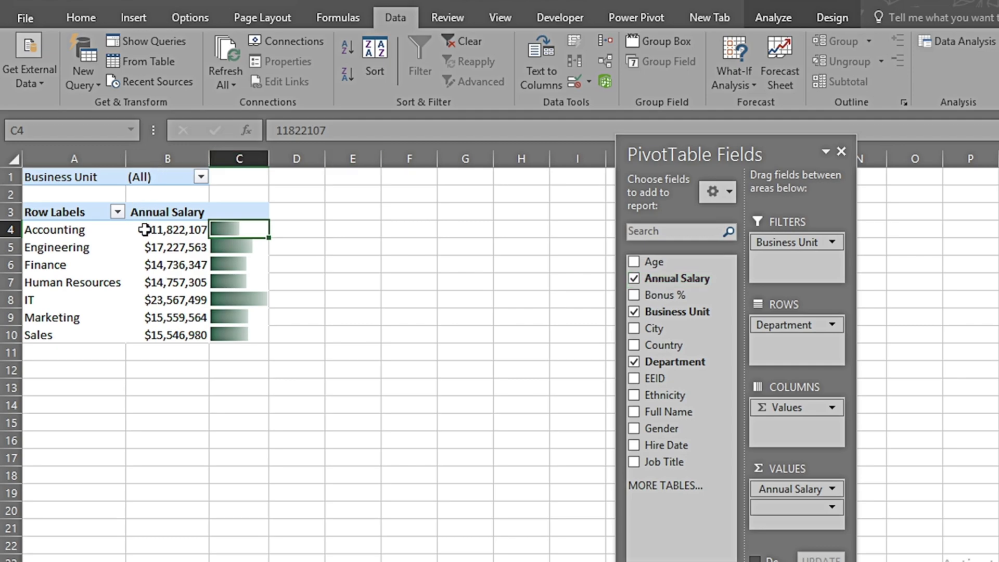
Start a new calculated field in the PivotTable and name it Salary Increment.
click(771, 21)
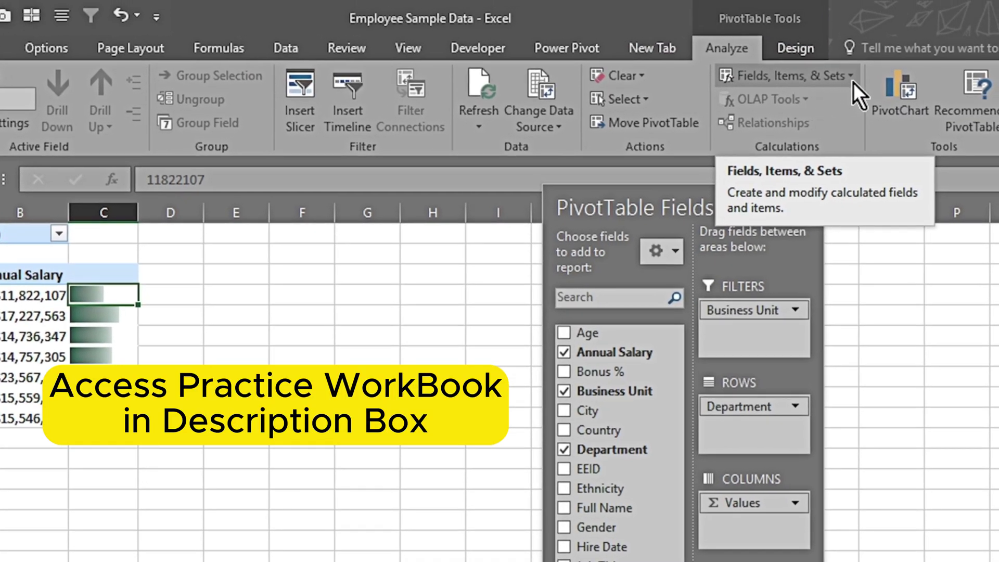
click(854, 79)
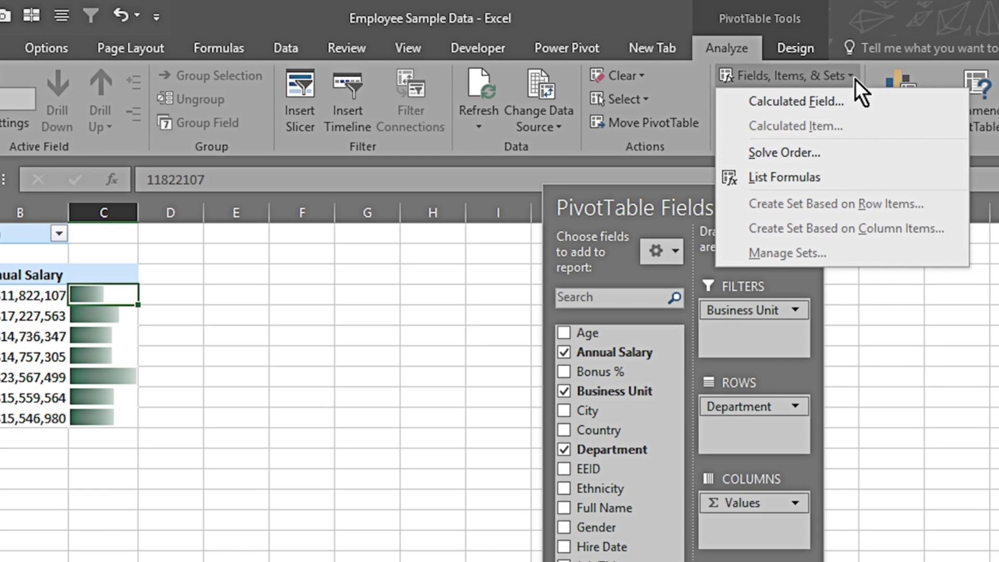
click(808, 109)
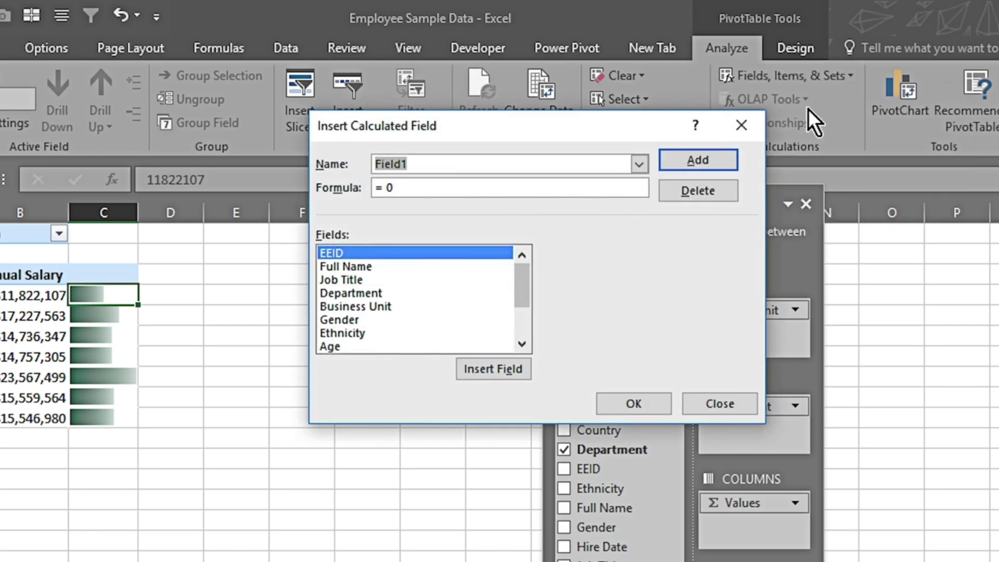
text(Salary Increment)
Define the Salary Increment formula as ='Annual Salary'*10% and add the calculated field to the PivotTable.
click(394, 188)
key(BackSpace)
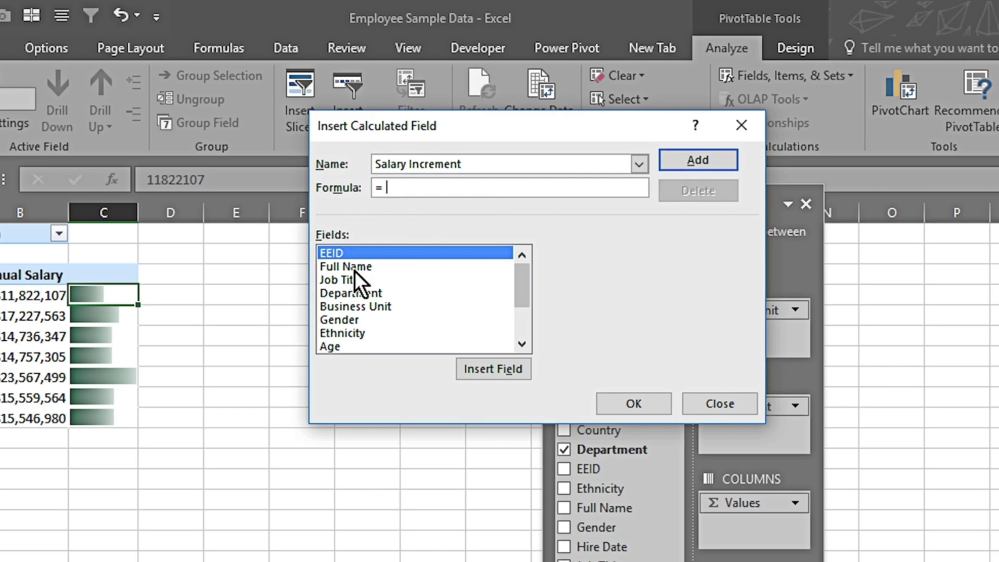
scroll(373, 312, down, 2)
click(372, 308)
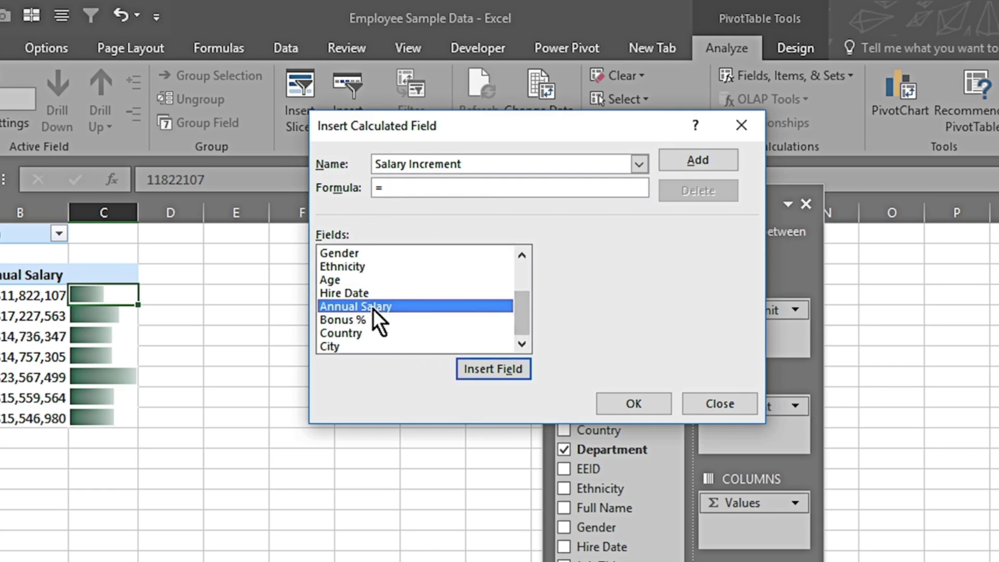
click(476, 365)
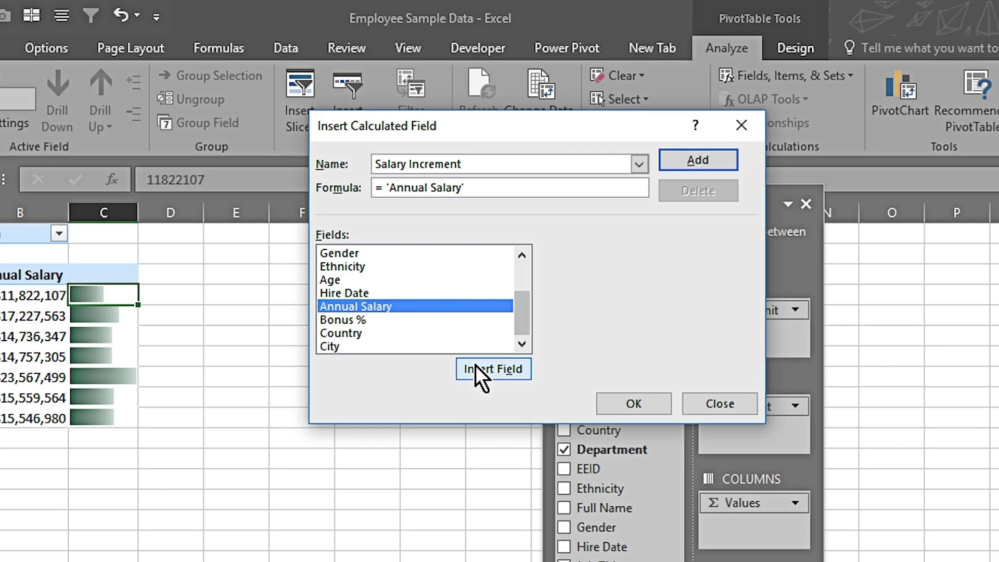
text(*10%)
click(676, 157)
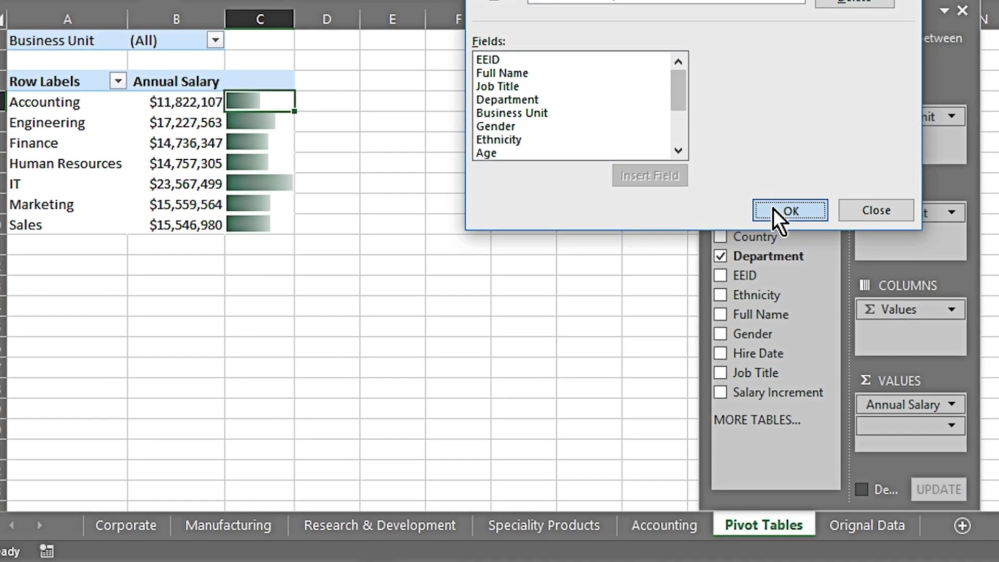
click(631, 404)
Widen column D and rename its "Sum of Salary Increment" header in D3 to "Salary Increment" with a leading space.
drag(362, 17, 424, 19)
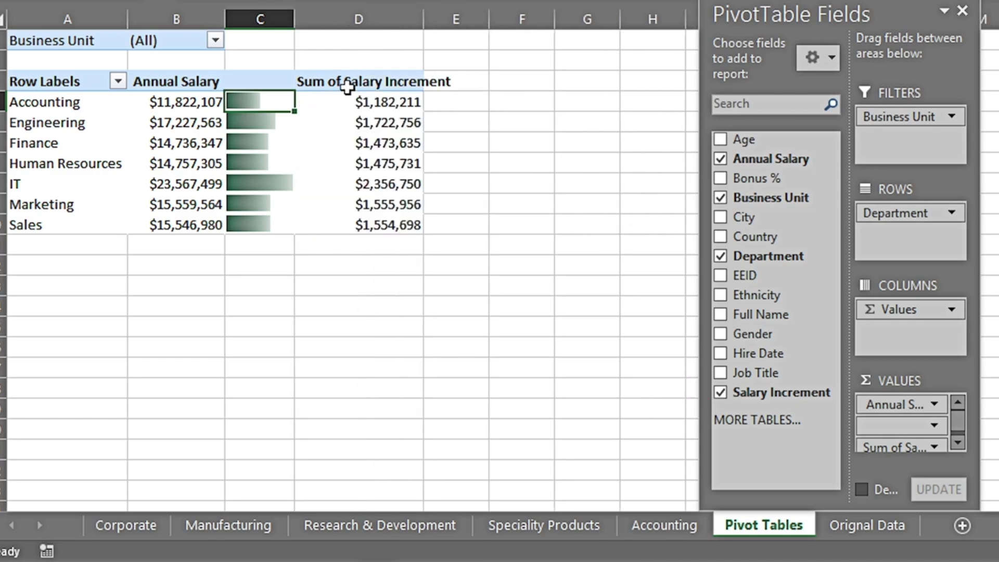
click(347, 83)
text(Salary Increment)
key(Return)
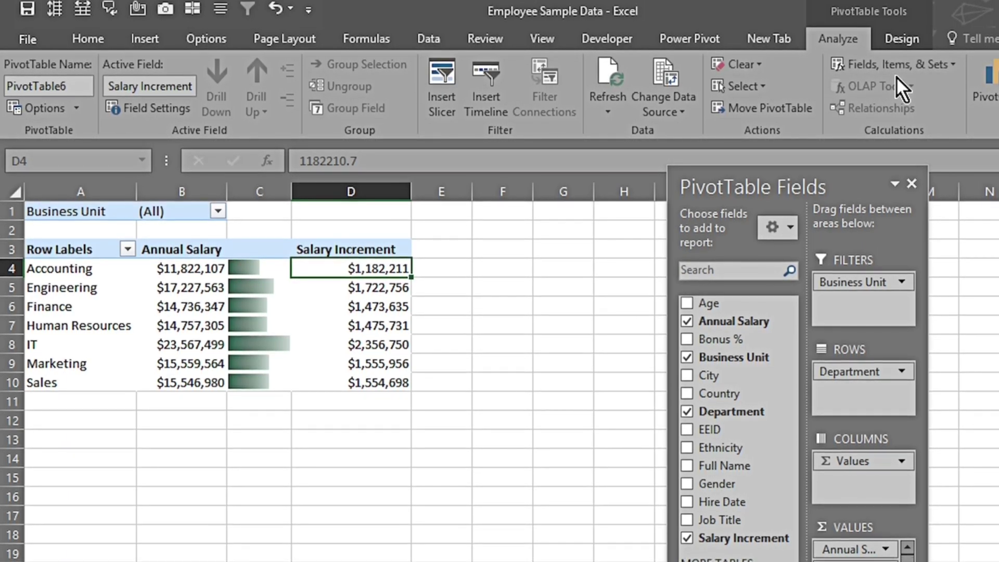
Delete the Salary Increment calculated field from the PivotTable.
click(954, 64)
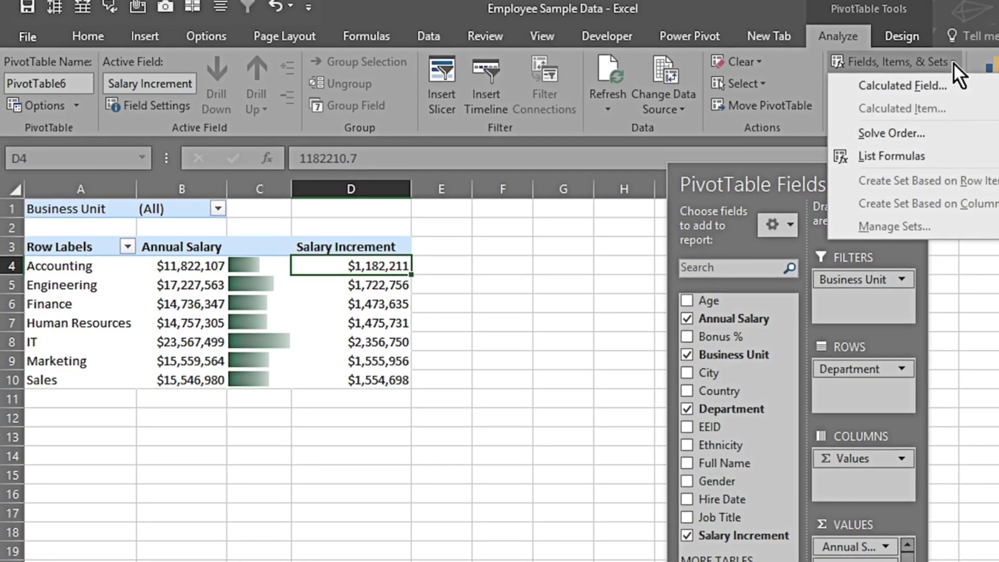
click(918, 82)
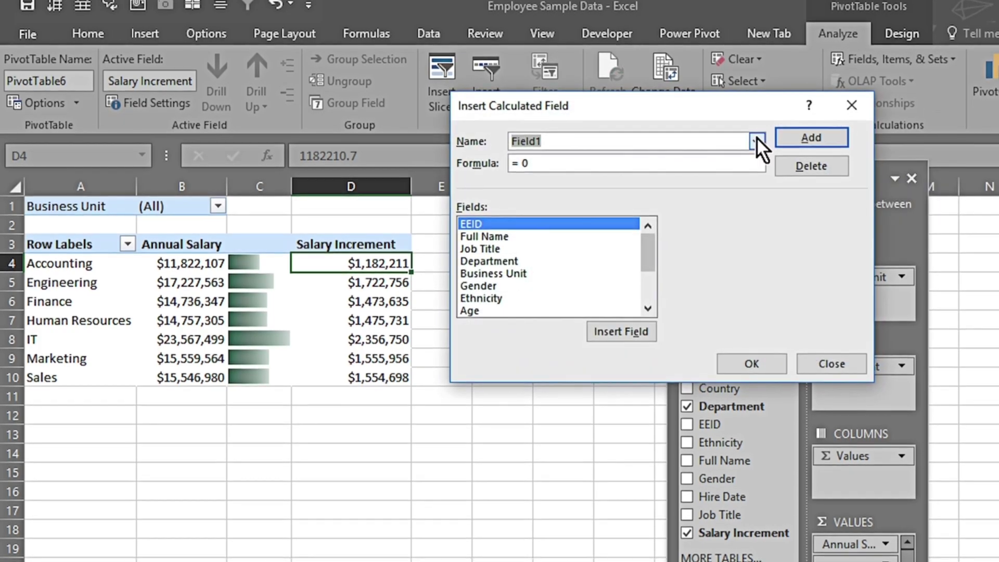
click(757, 136)
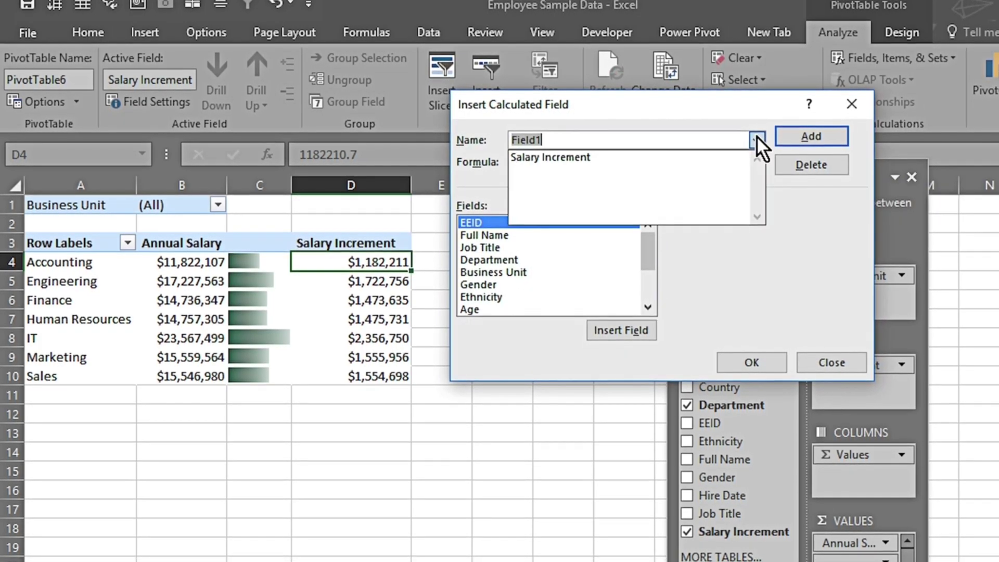
click(590, 155)
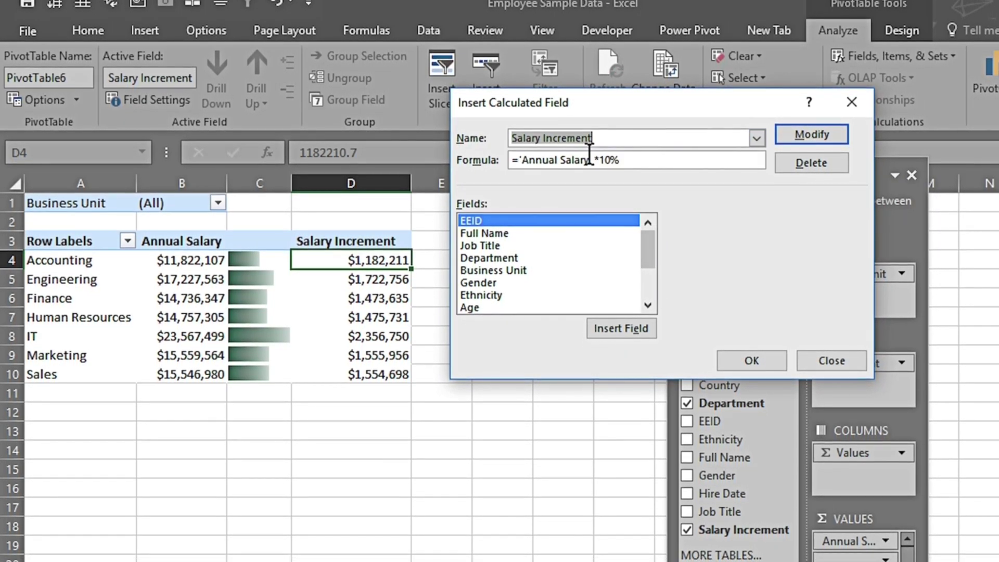
click(797, 155)
click(750, 352)
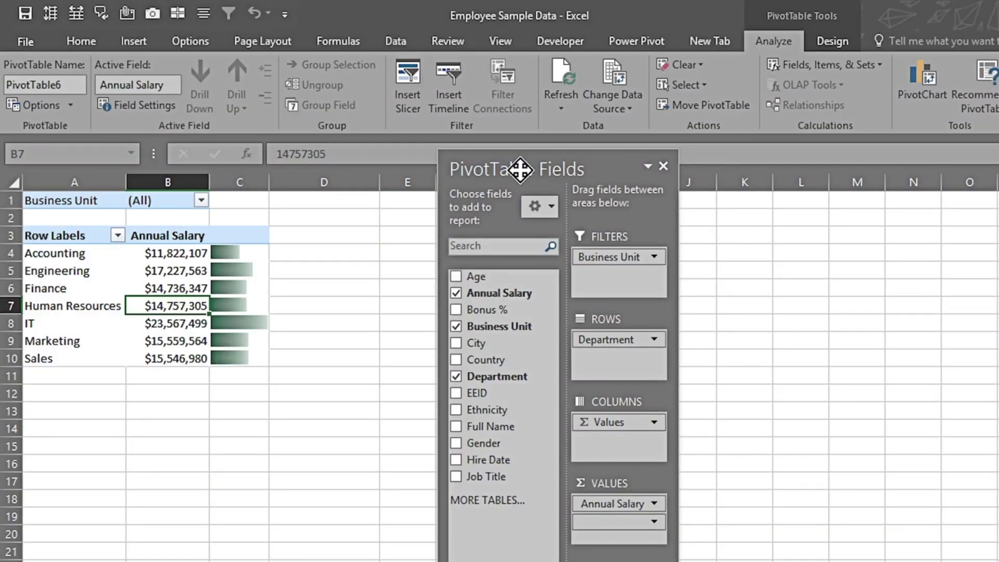
Remove Business Unit, Department and the blank-labelled data bar field from the PivotTable, and place Hire Date in the rows.
drag(594, 257, 343, 259)
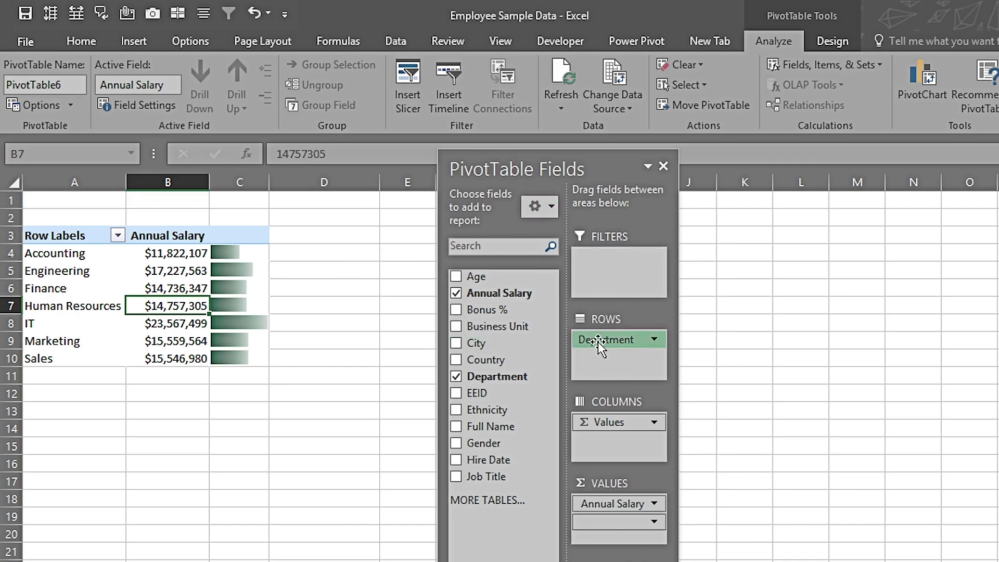
drag(598, 342, 380, 304)
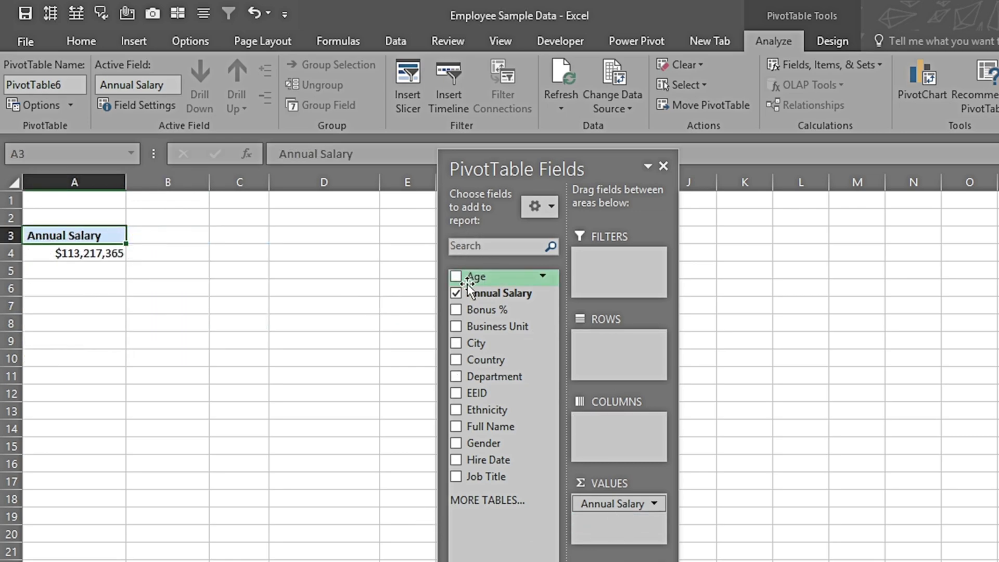
drag(476, 458, 590, 359)
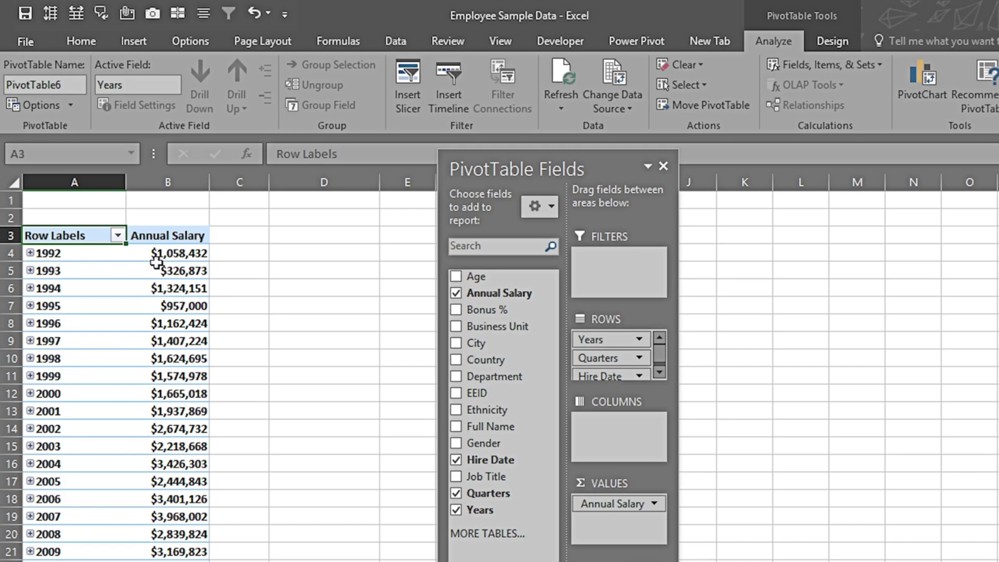
Expand 1992 and its Qtr1 to examine the quarterly and monthly salaries, and collapse the year again.
click(33, 254)
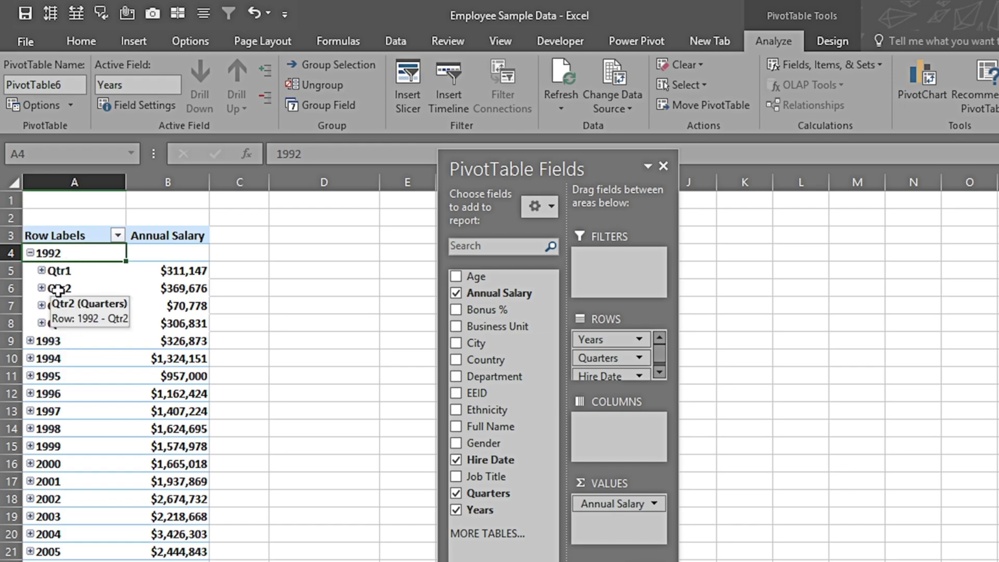
click(42, 270)
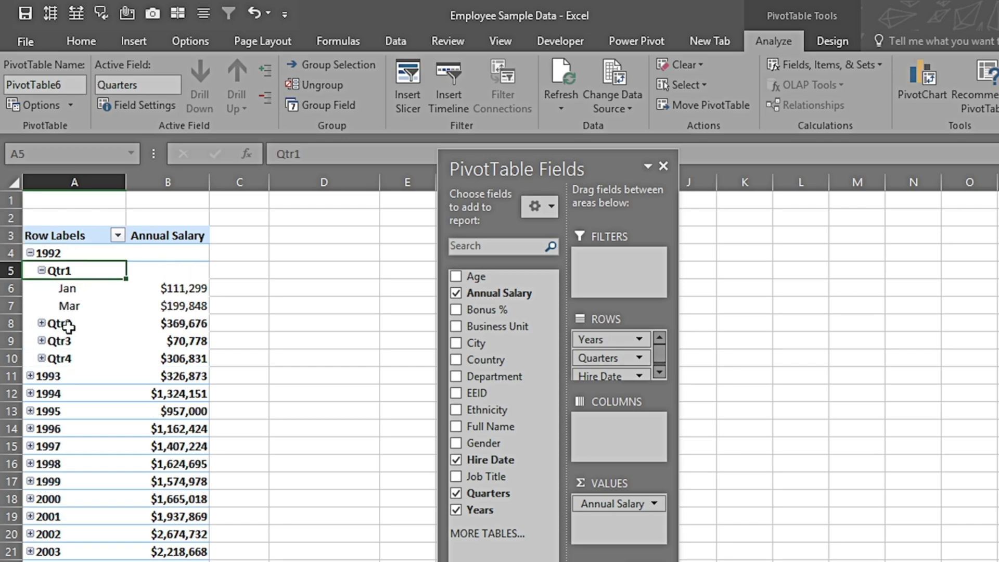
click(30, 253)
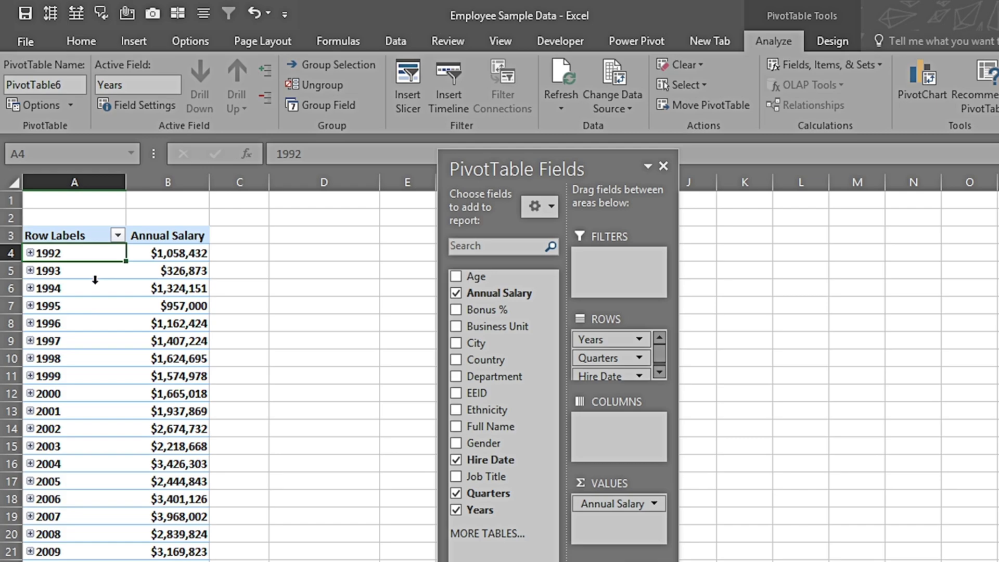
Open the grouping settings for the hire dates and choose Days only, deselecting Months, Quarters and Years.
right_click(78, 253)
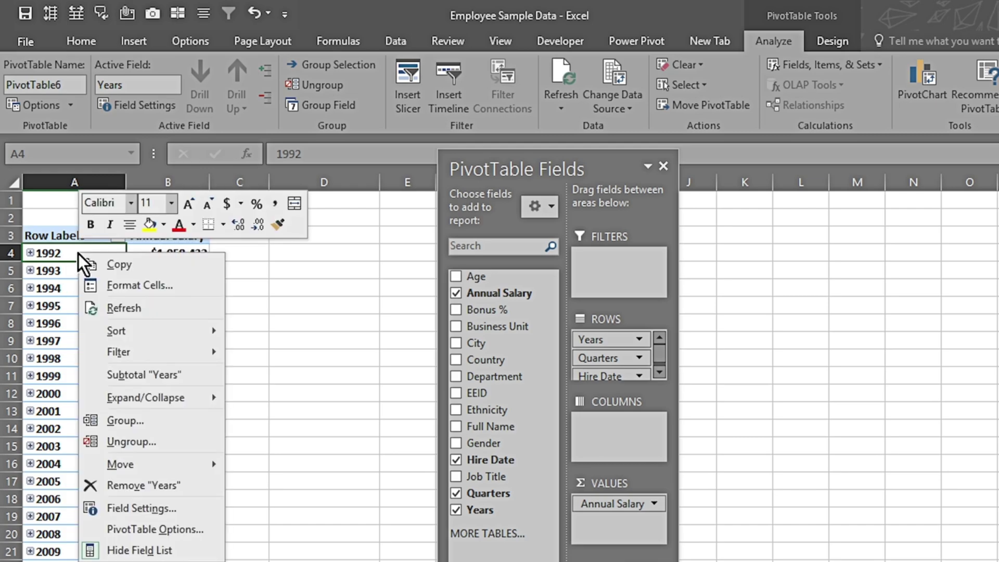
click(120, 421)
click(71, 438)
click(70, 451)
click(56, 464)
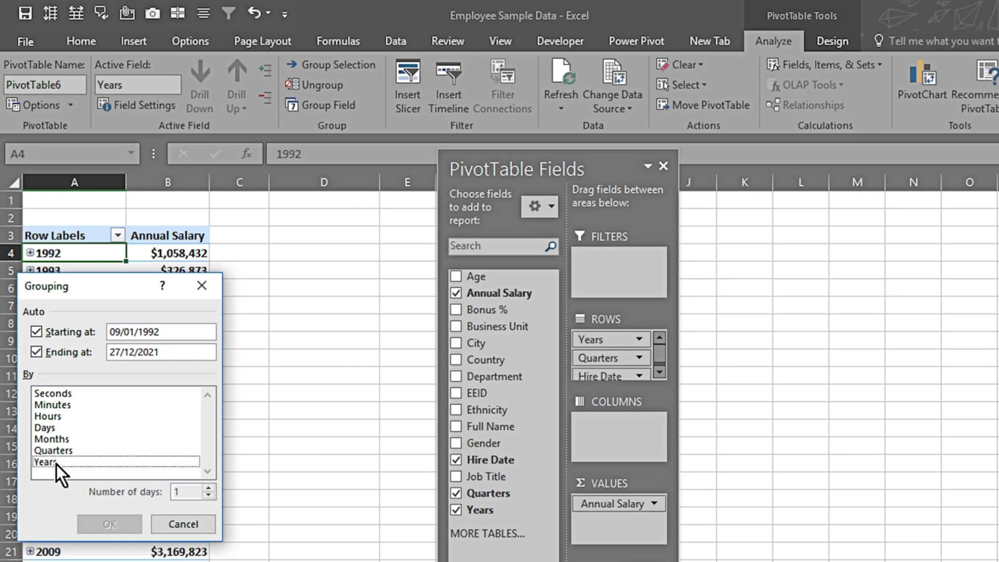
click(48, 428)
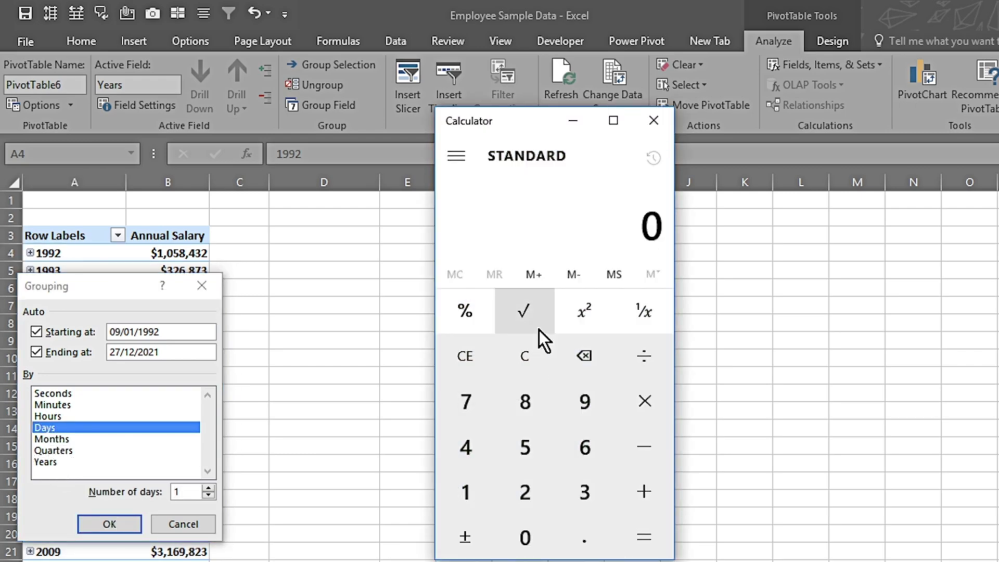
Calculate 365 × 5 in the Calculator app and close it.
text(365)
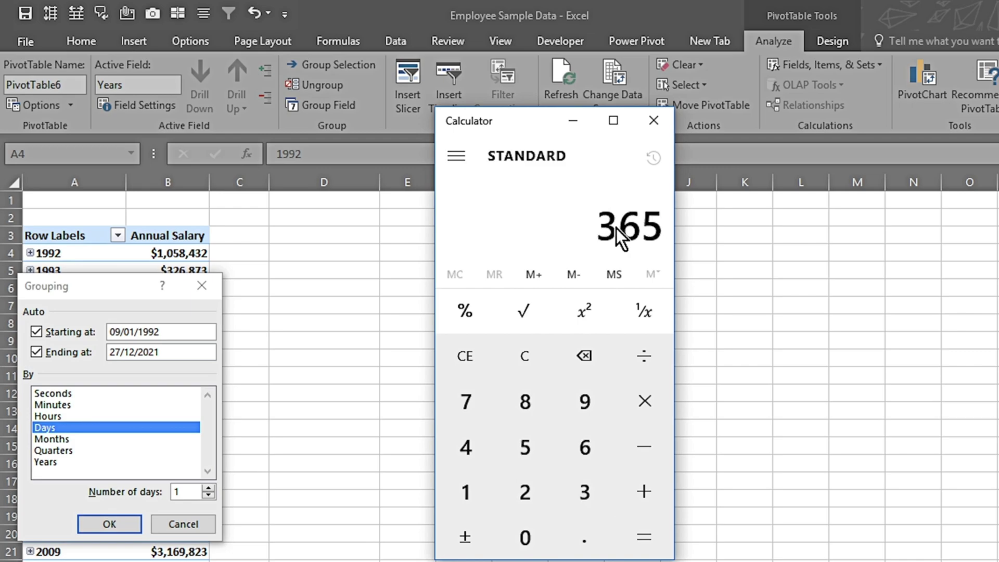
text(*)
text(5)
key(Return)
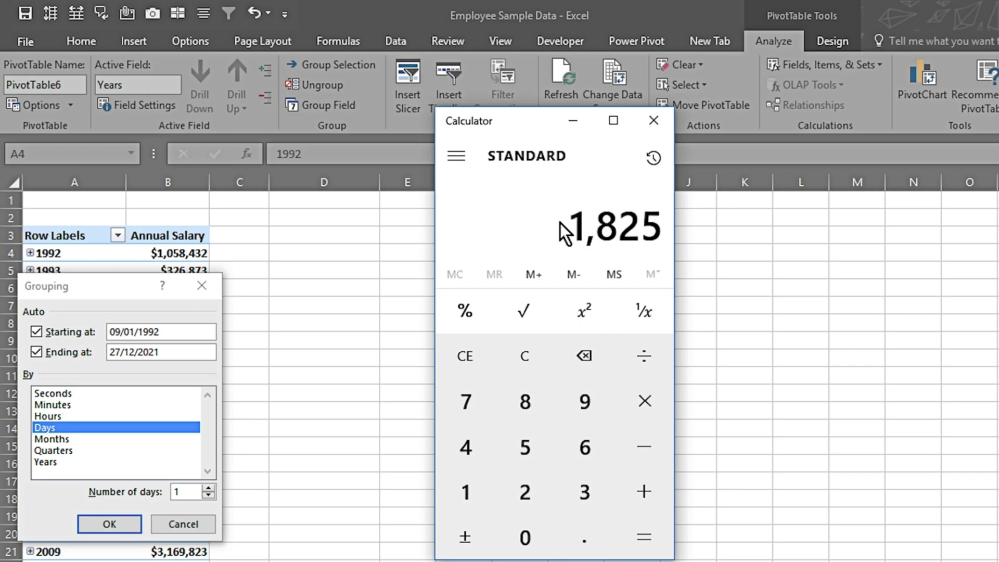
click(654, 120)
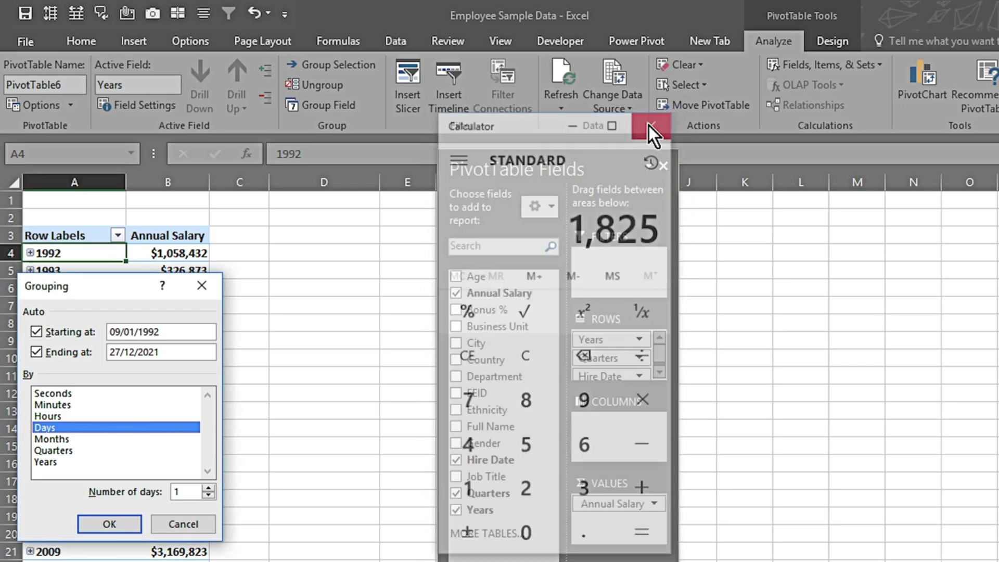
Set the hire date grouping interval to 1825 days and apply the grouping.
text(825)
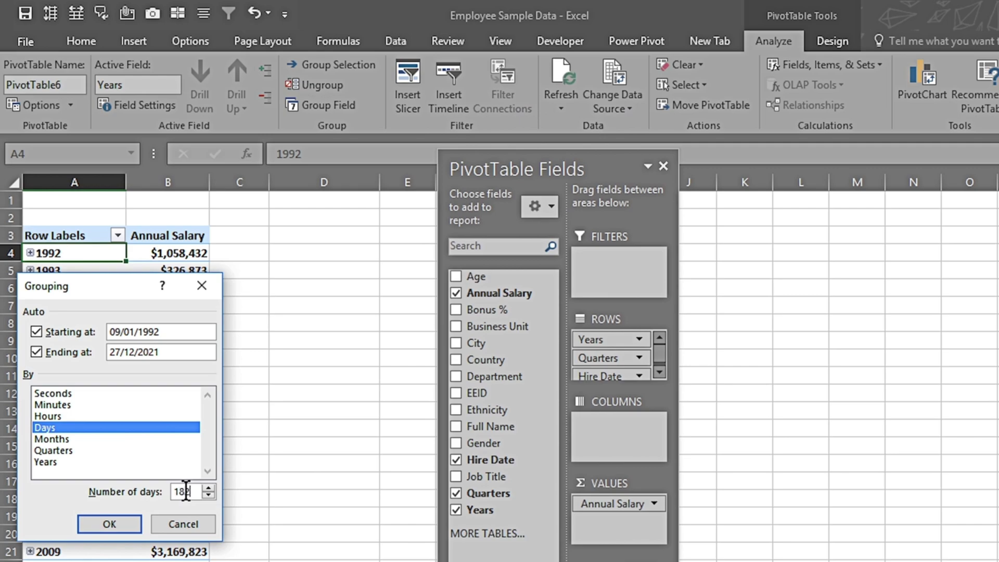
click(113, 526)
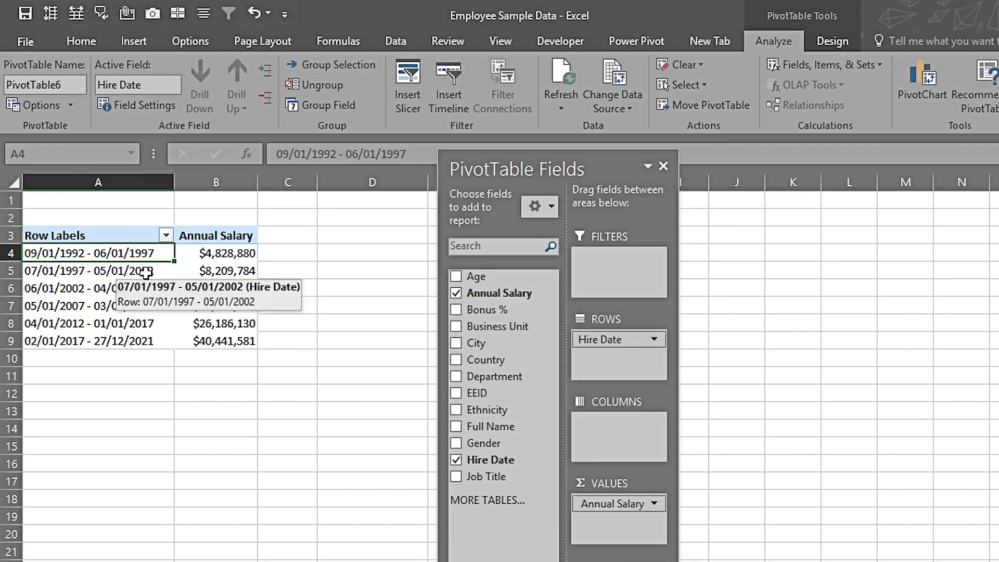
click(193, 272)
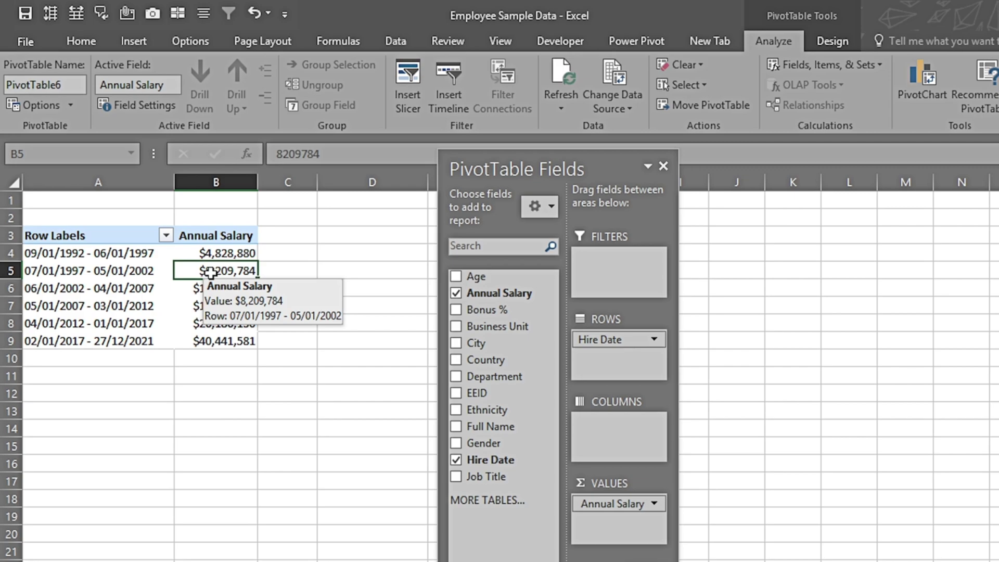
Remove Hire Date from the rows and place Country in the rows with Business Unit nested beneath it.
drag(599, 340, 179, 346)
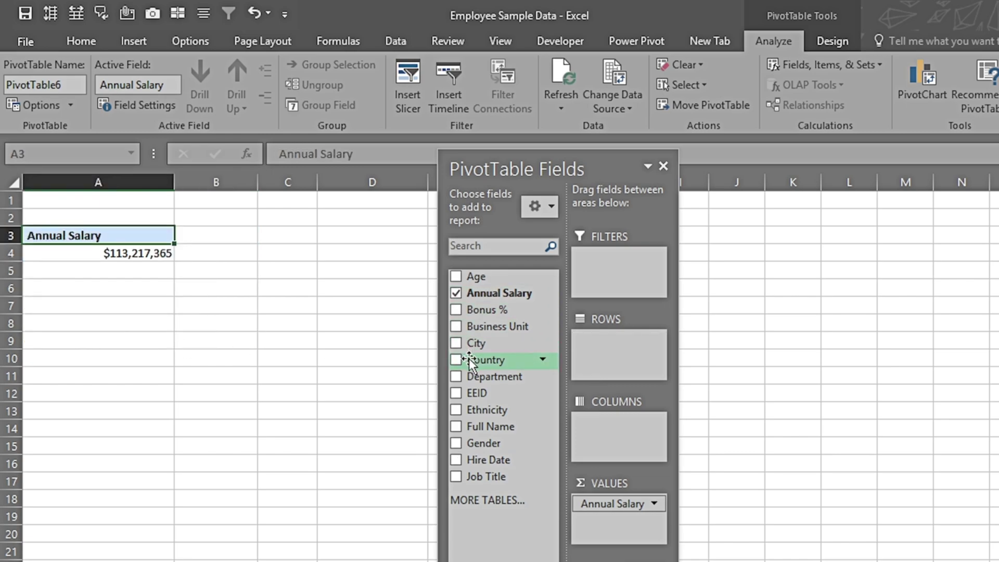
drag(469, 358, 595, 344)
drag(481, 325, 592, 357)
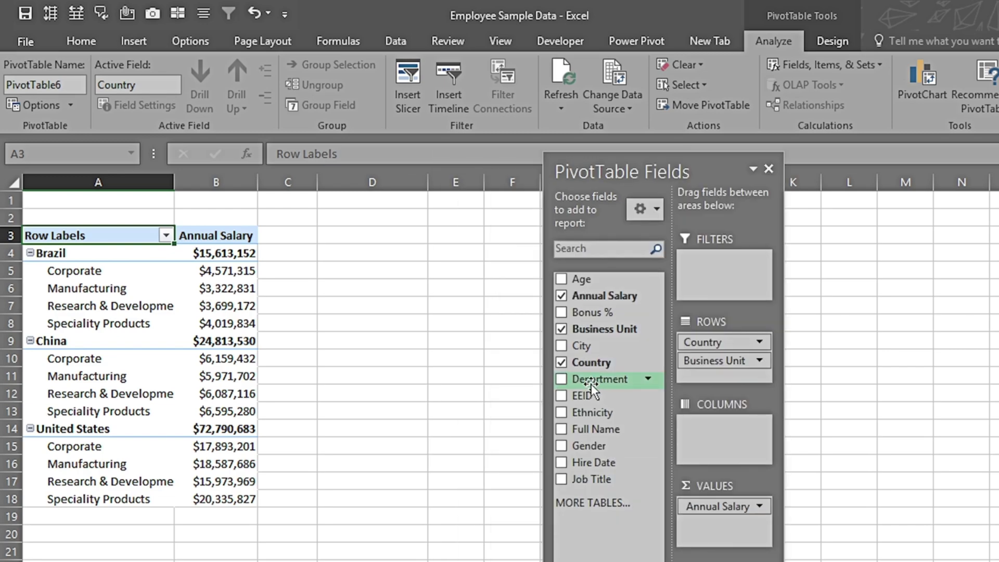
Insert a Department slicer beside the PivotTable and size it to span about columns C to H and rows 3 to 8.
right_click(591, 384)
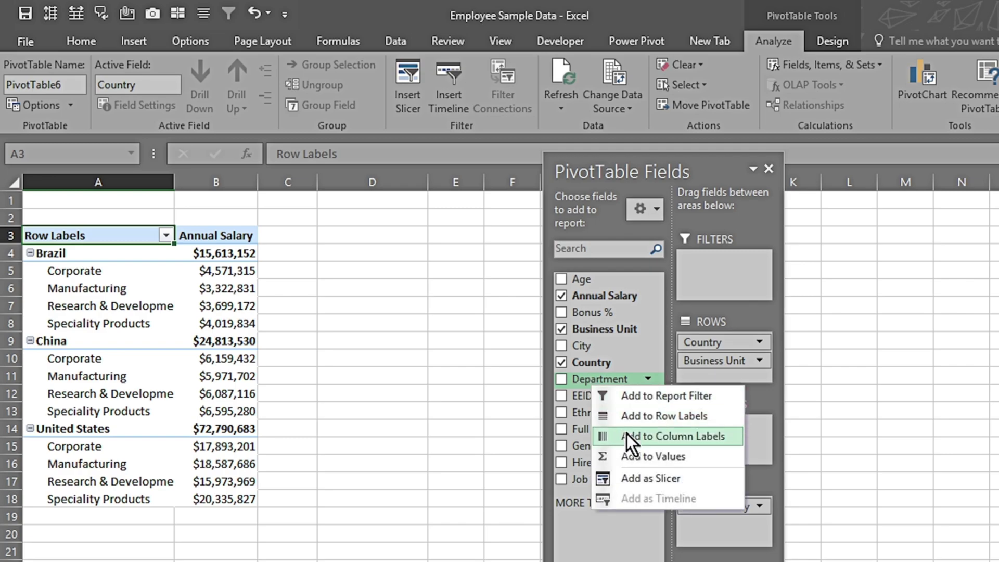
click(649, 482)
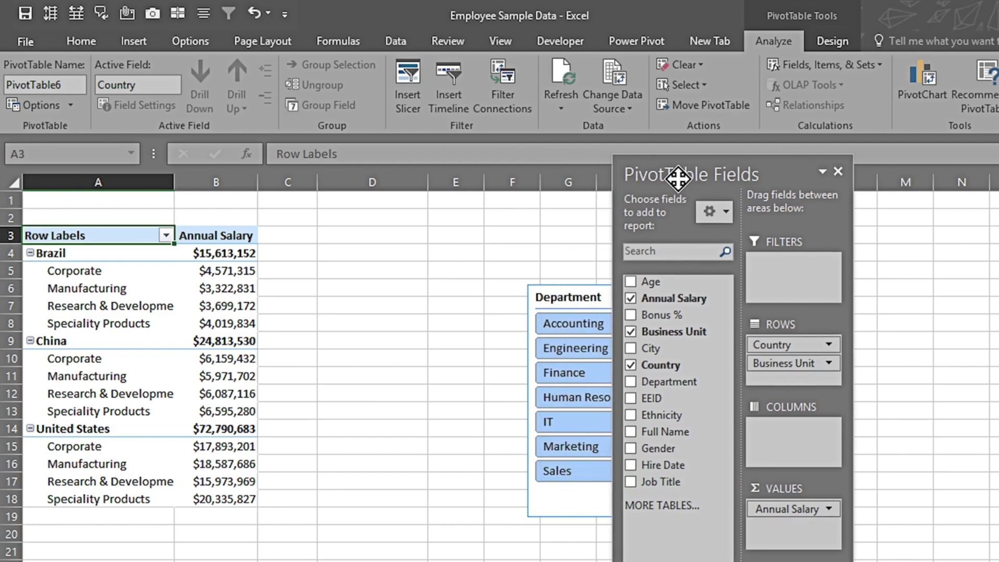
drag(561, 299, 314, 239)
drag(450, 346, 610, 341)
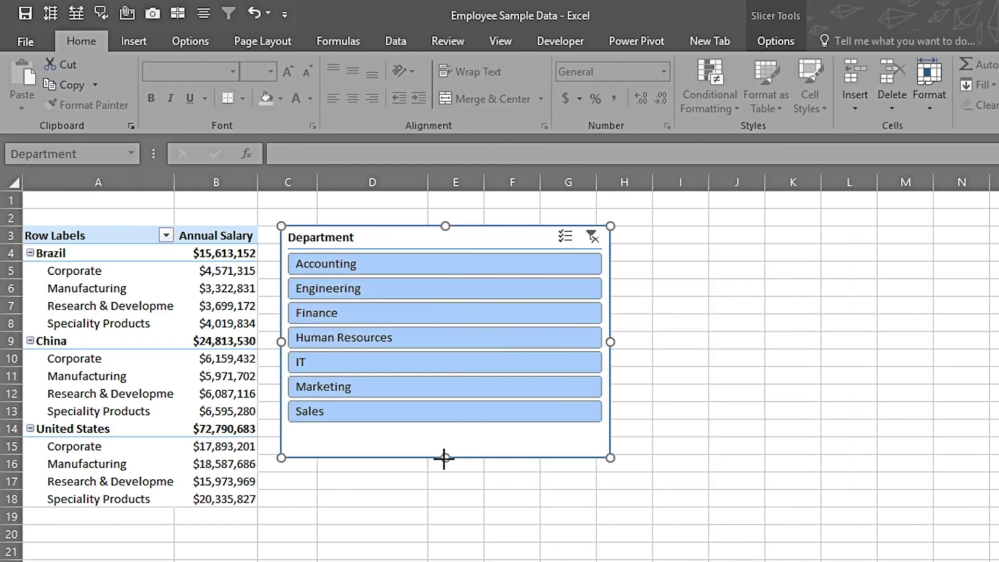
drag(442, 326, 444, 329)
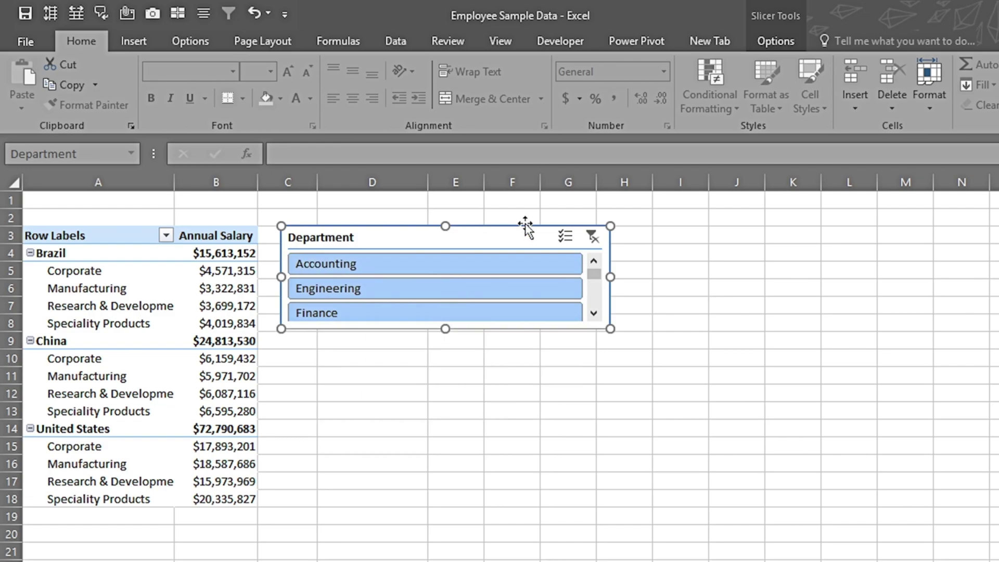
Arrange the Department slicer in 2 columns and extend its height down to about row 10 so every department fits.
click(769, 41)
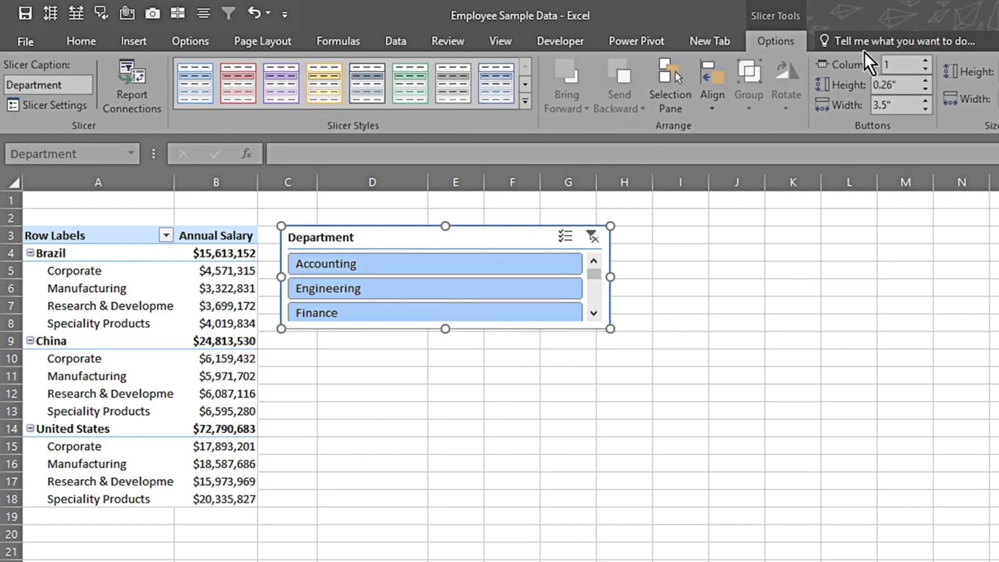
click(926, 61)
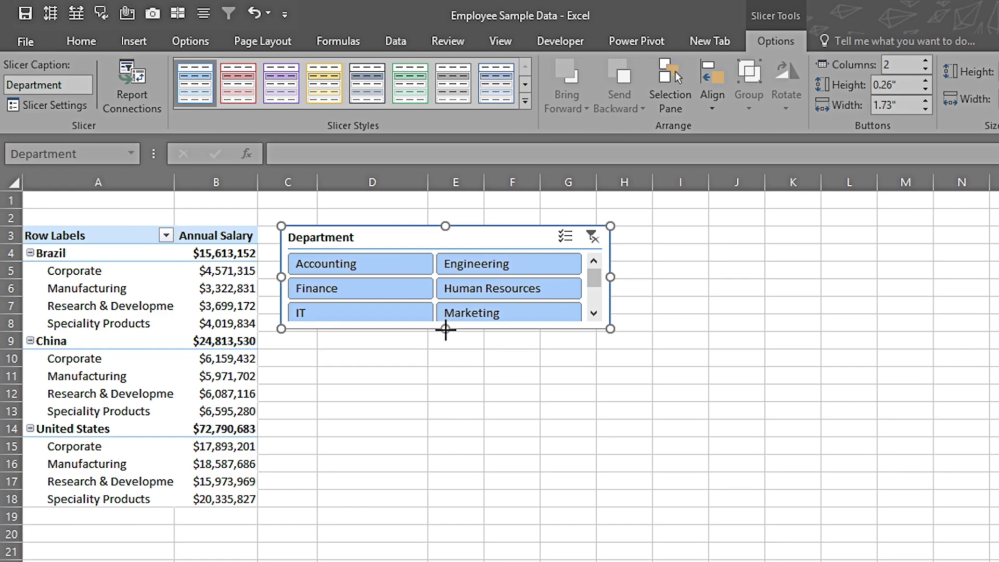
drag(445, 328, 445, 356)
click(99, 323)
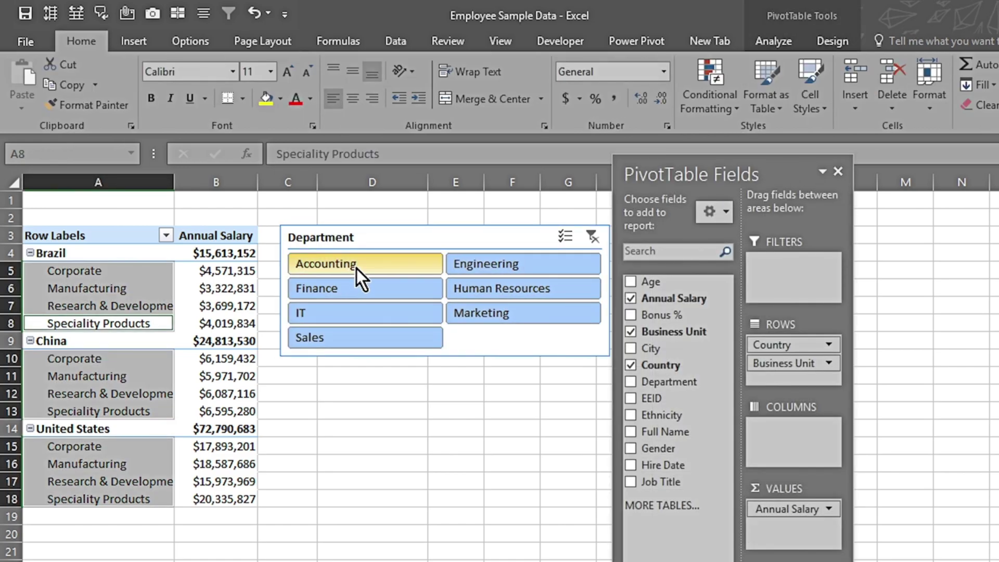
Filter the PivotTable with the slicer by Accounting, Finance, Engineering and Human Resources, one department at a time.
click(355, 270)
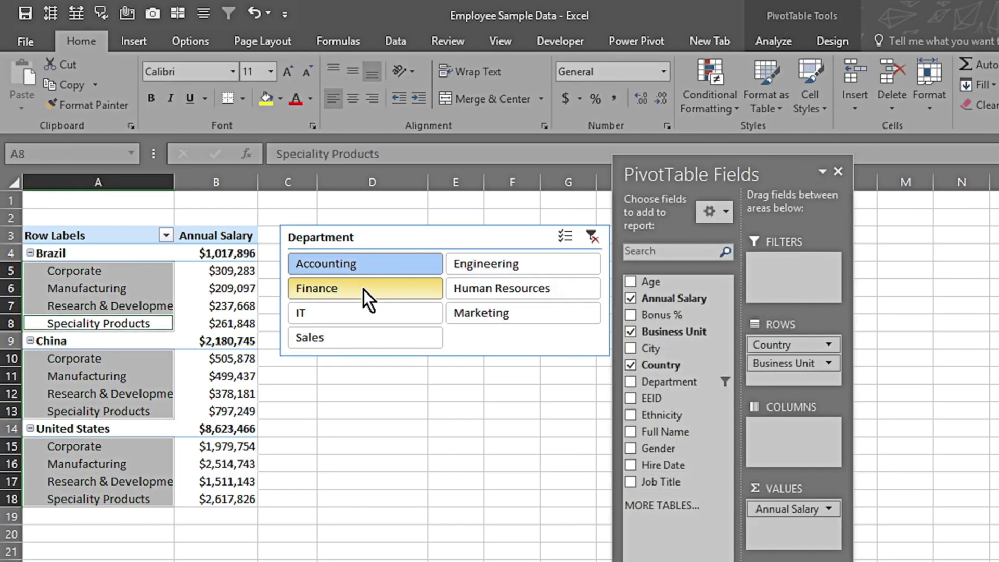
click(363, 290)
click(470, 268)
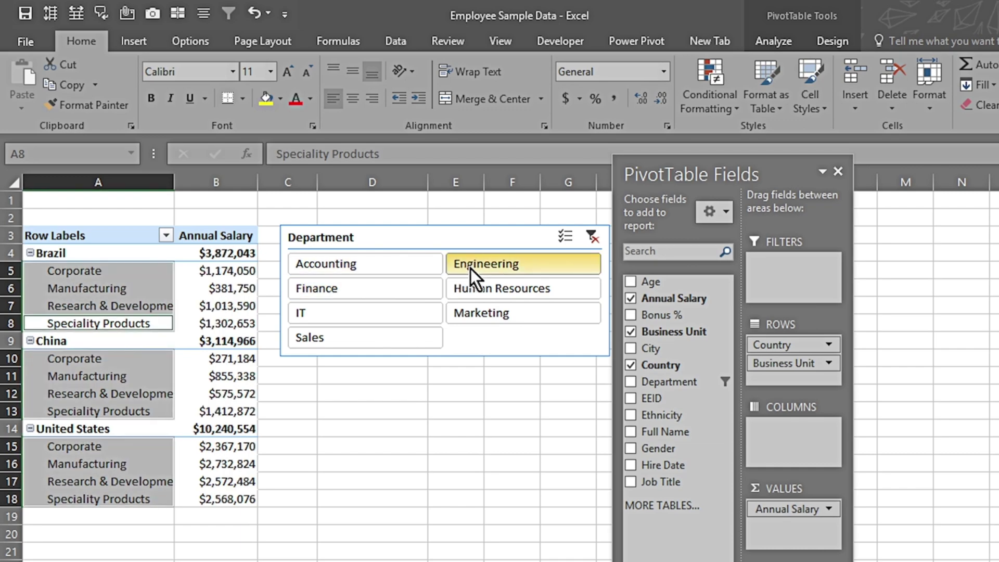
click(480, 286)
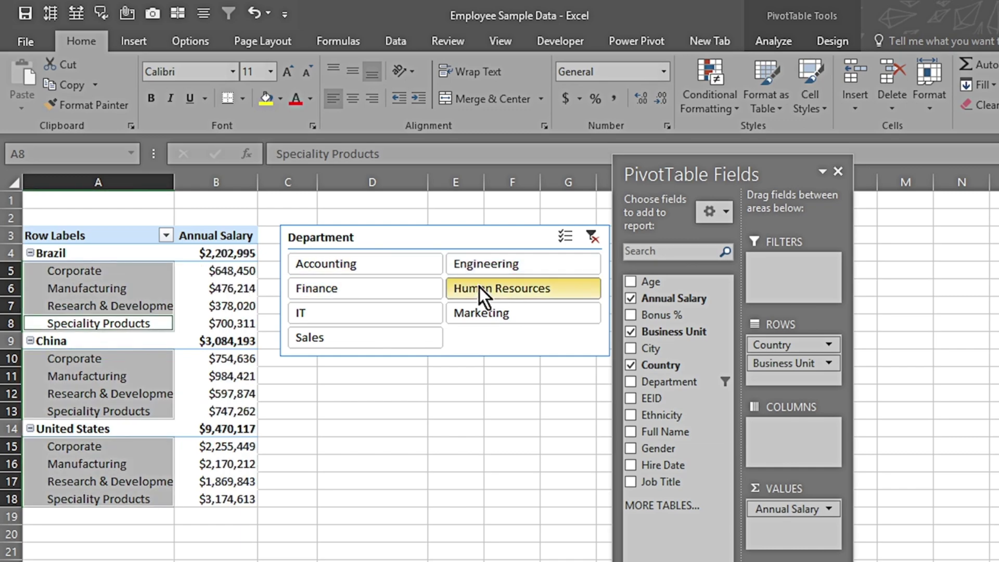
Add Finance and IT to the Human Resources selection with the slicer's multi-select, and clear the department filter.
click(564, 235)
click(379, 293)
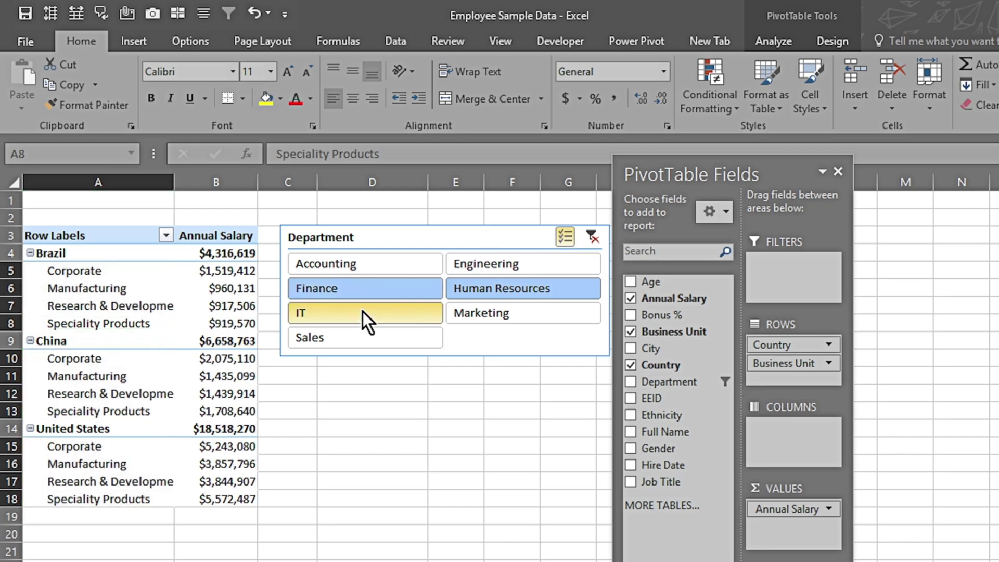
click(362, 311)
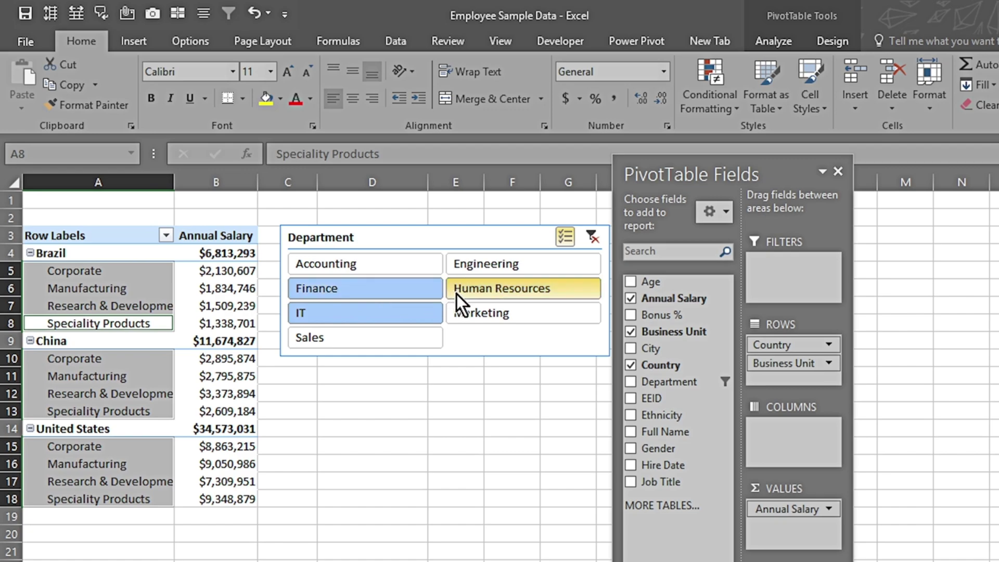
click(592, 236)
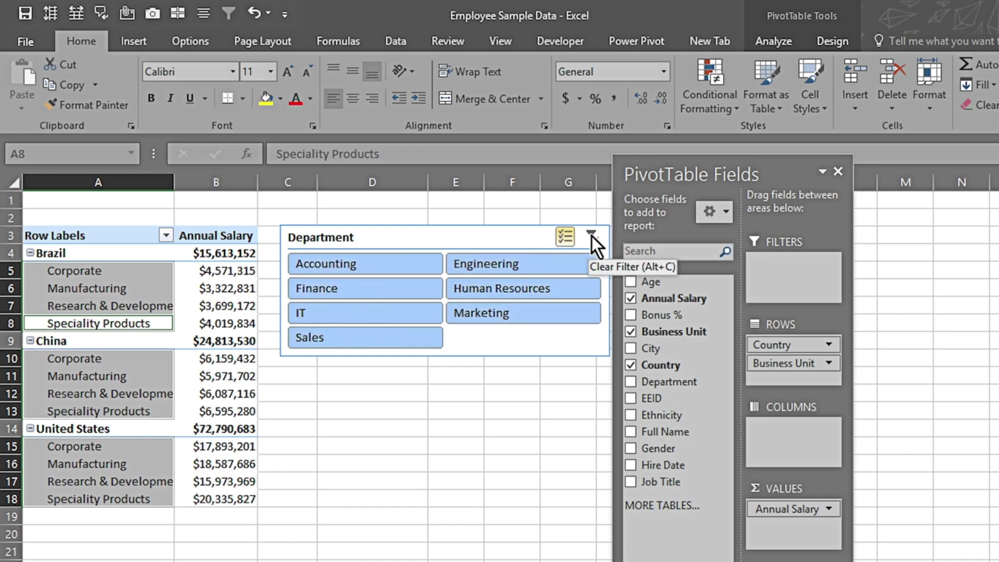
key(alt+n)
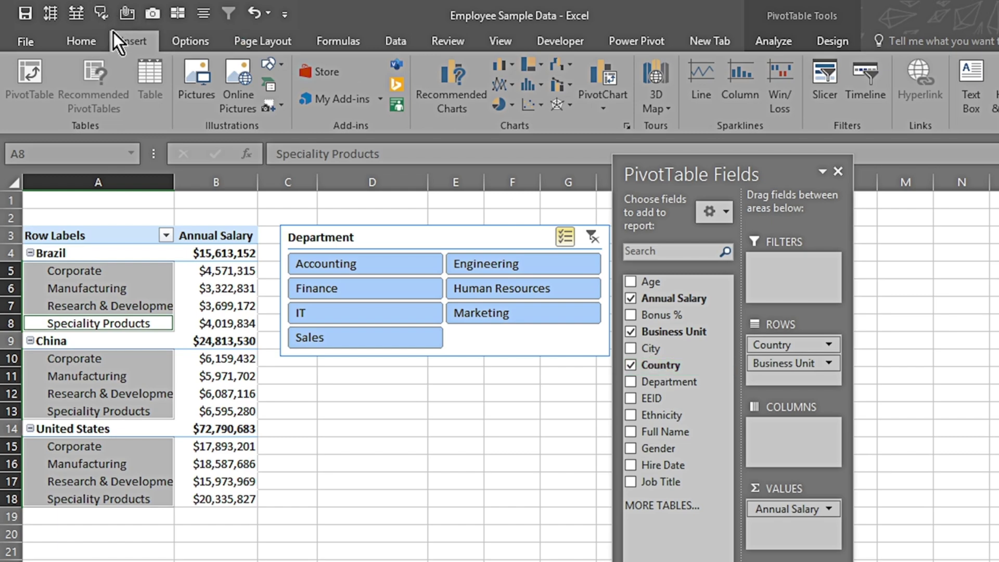
click(862, 93)
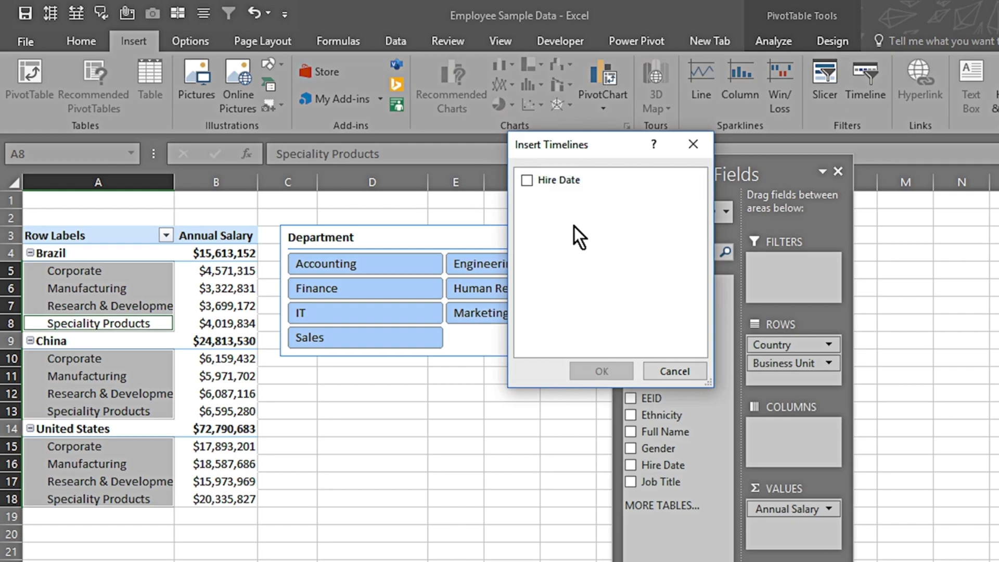
click(661, 370)
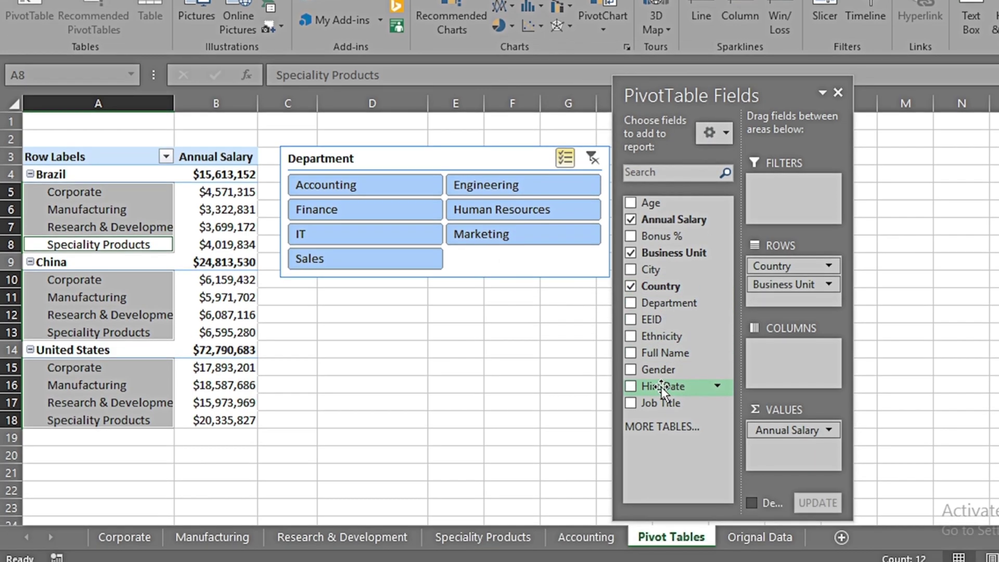
Add Hire Date as a timeline and place it below the Department slicer, widened to span about columns C to H.
right_click(662, 388)
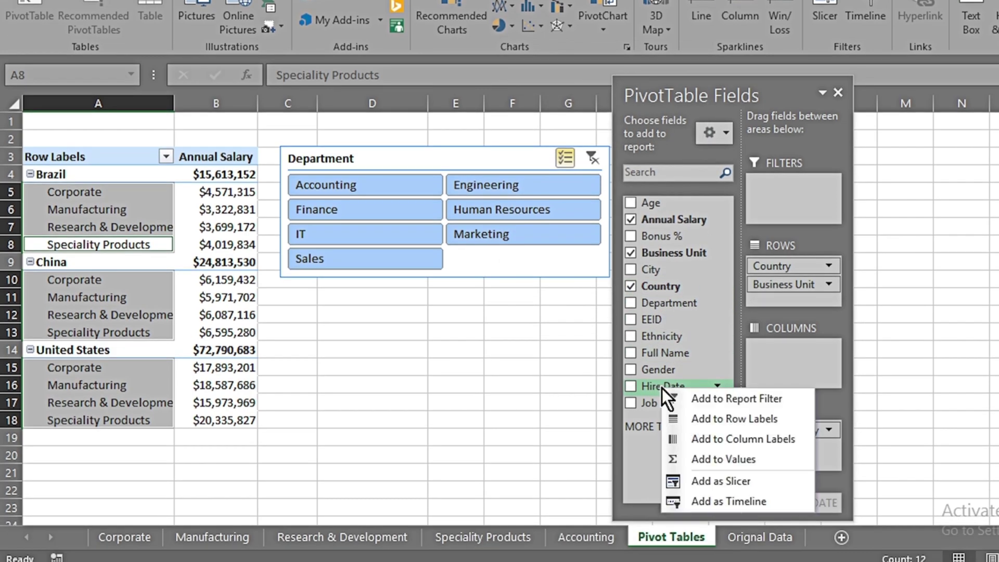
click(703, 503)
drag(632, 293, 458, 297)
drag(577, 349, 622, 348)
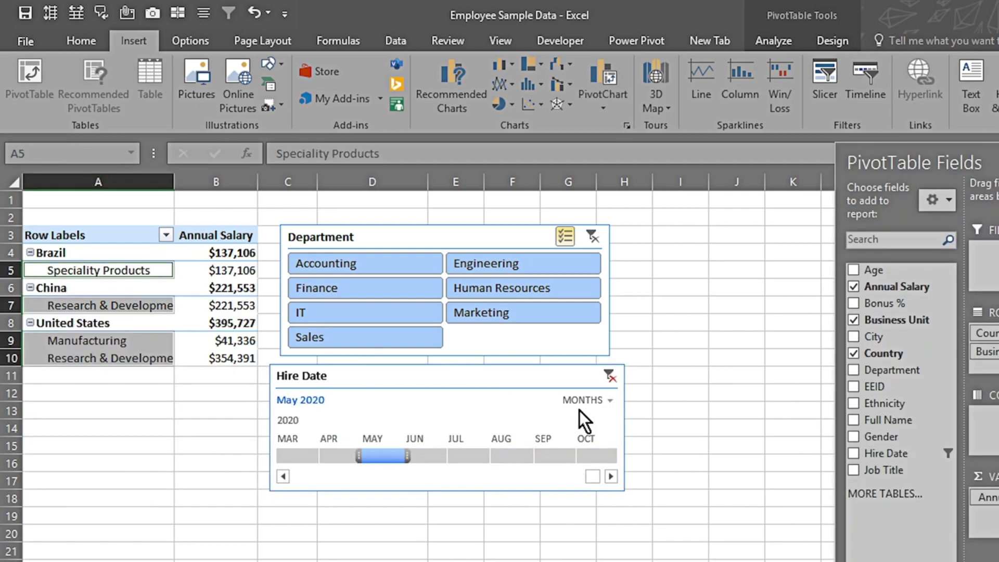
Switch the Hire Date timeline to years and filter by single years, starting with 2016 and ending on 2017.
click(607, 401)
click(576, 423)
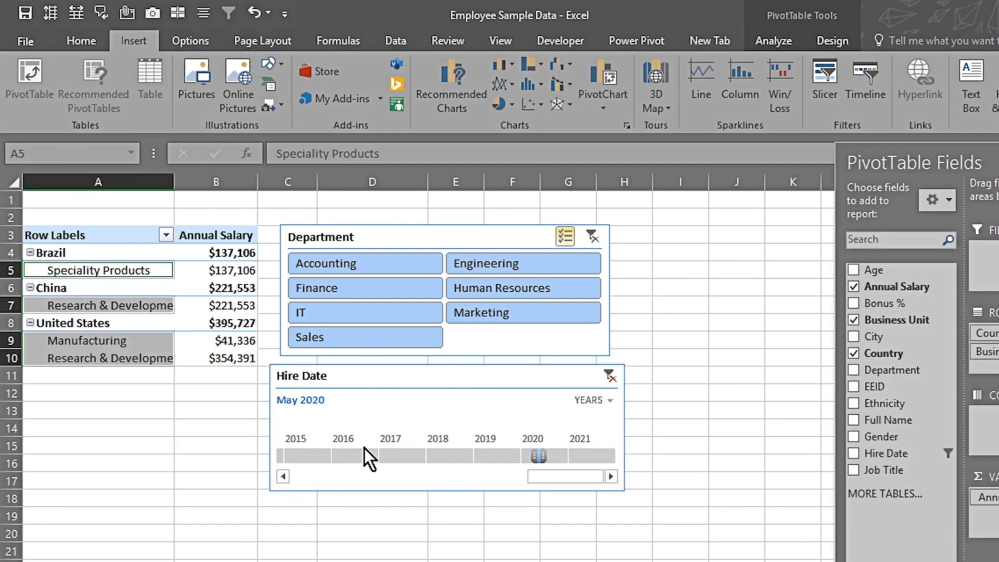
click(363, 452)
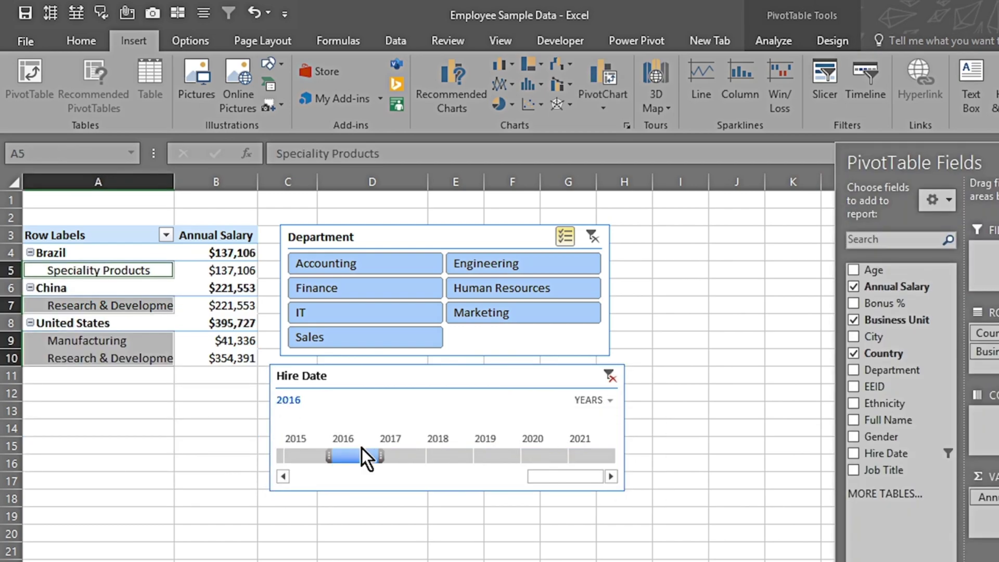
click(438, 455)
click(400, 456)
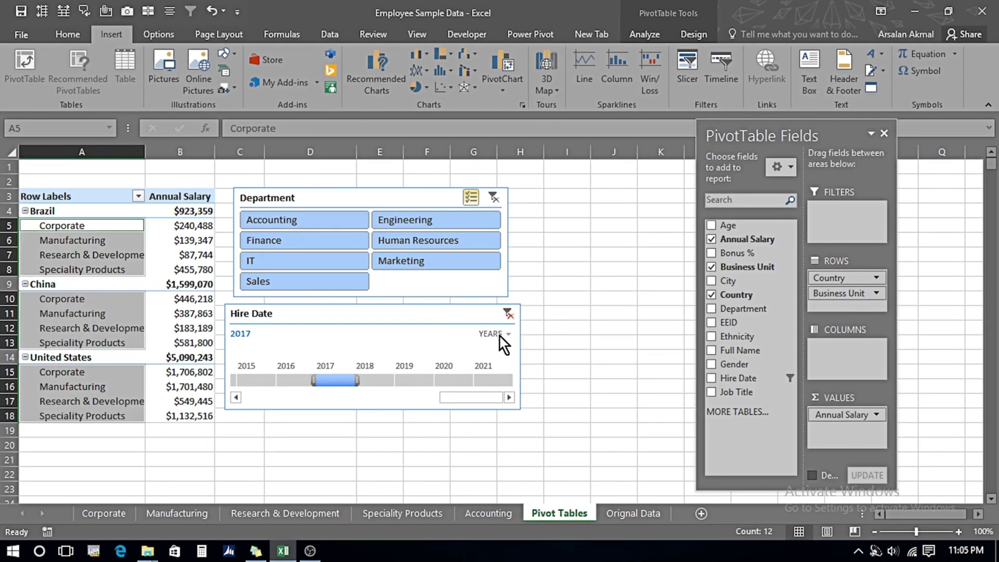
Set the Hire Date timeline to display quarters.
click(598, 402)
click(500, 370)
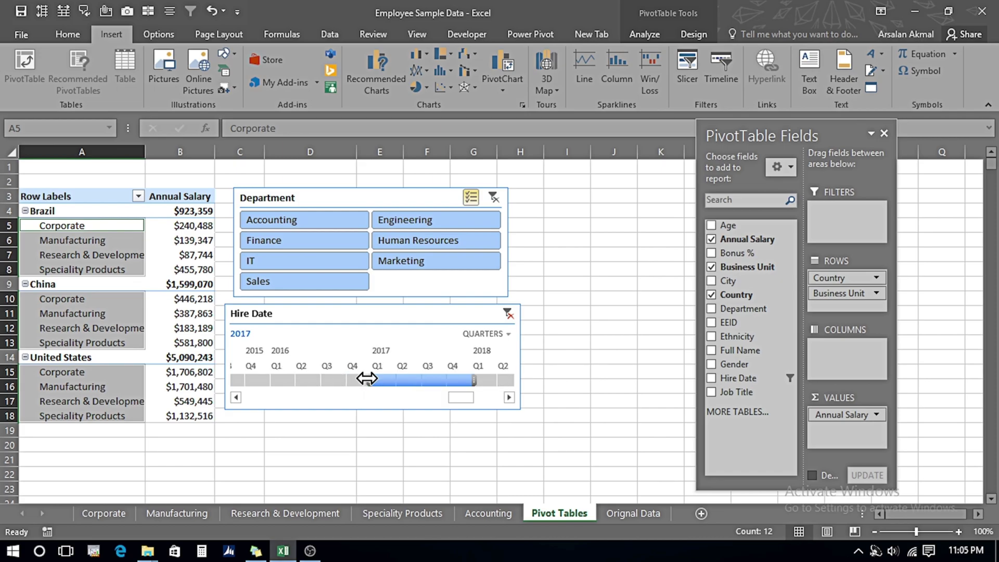
Try extending the timeline range to Q4 2015 - Q4 2019, and return the selection to 2017.
drag(366, 379, 248, 374)
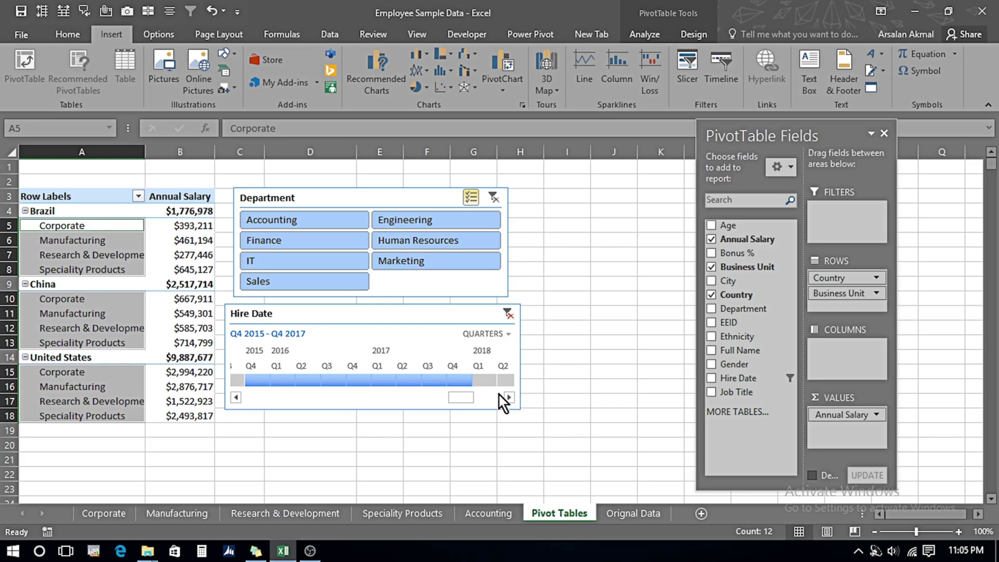
drag(472, 383, 536, 394)
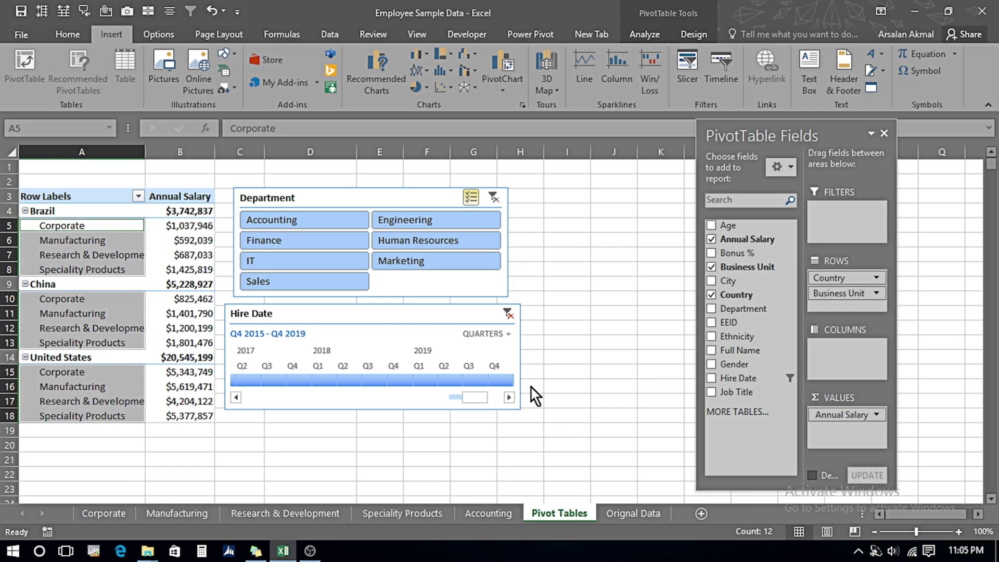
drag(293, 380, 339, 385)
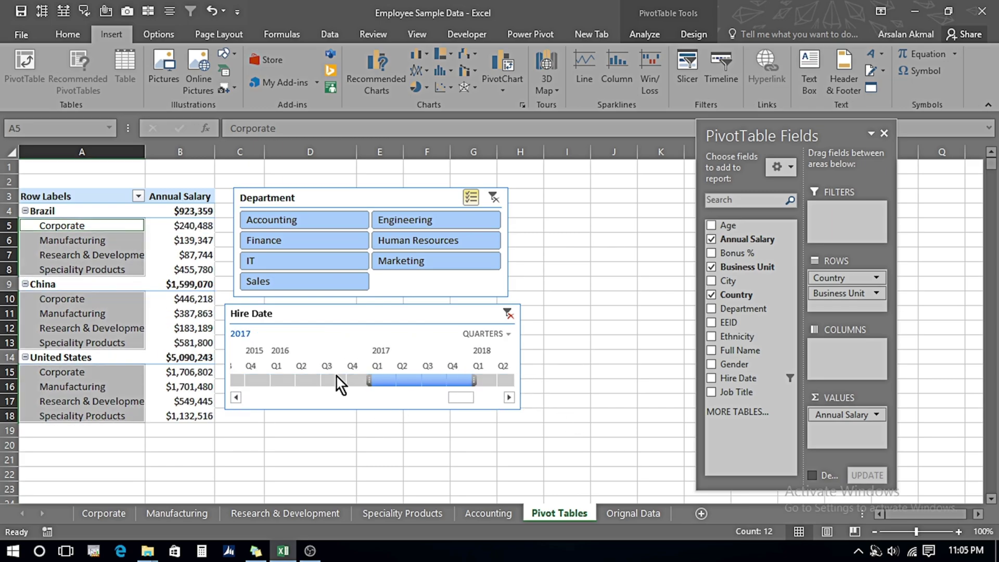